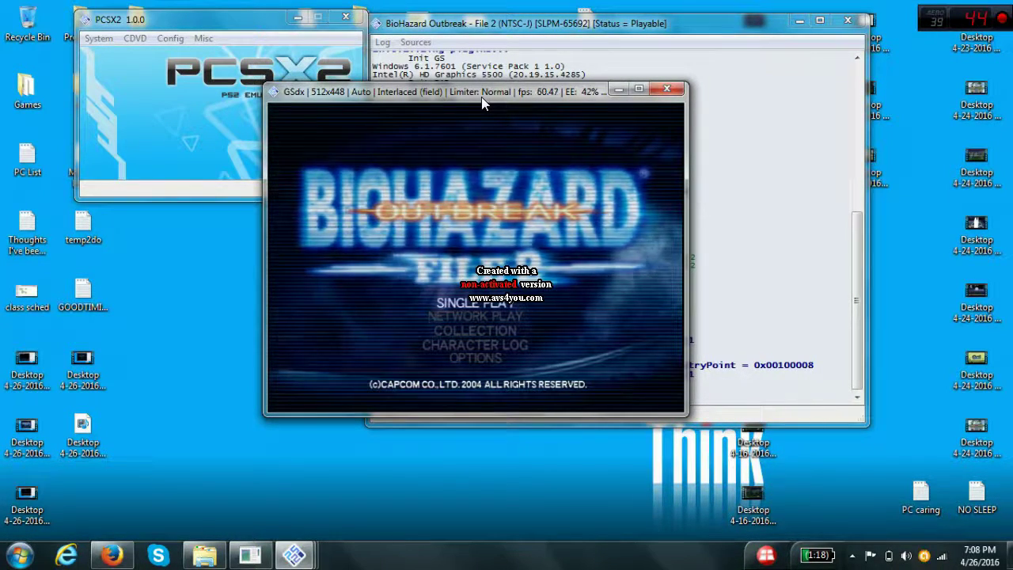
Enter Network Play, load the NET file from memory card slot 1 and acknowledge the autosave notice.
key("Down")
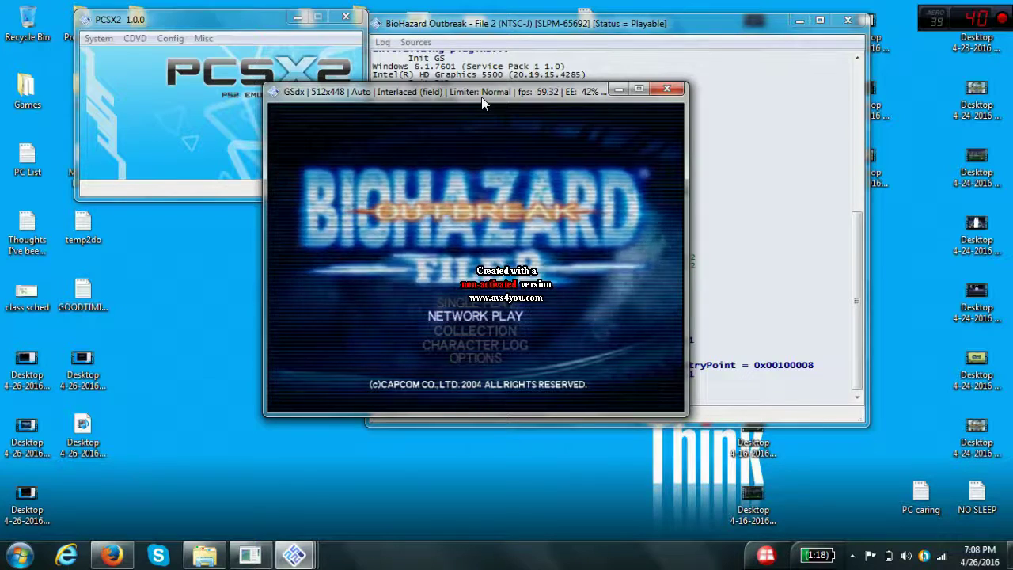
key("Return")
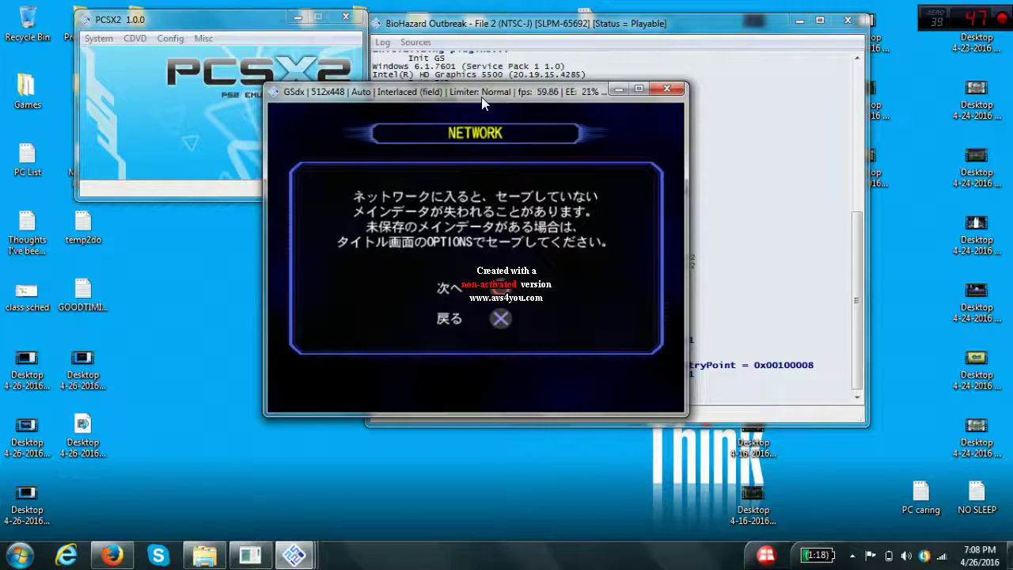
key("Return")
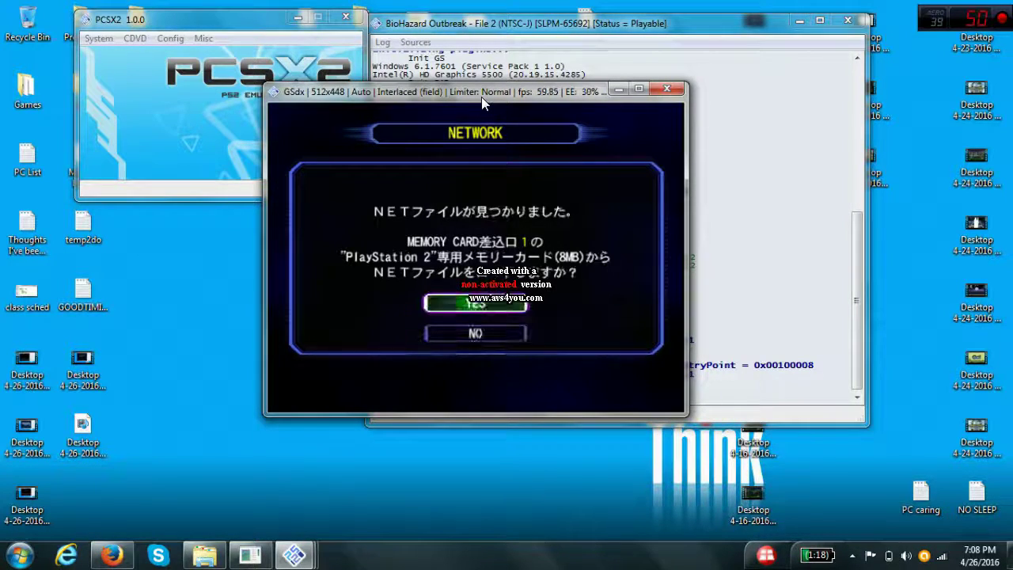
key("Return")
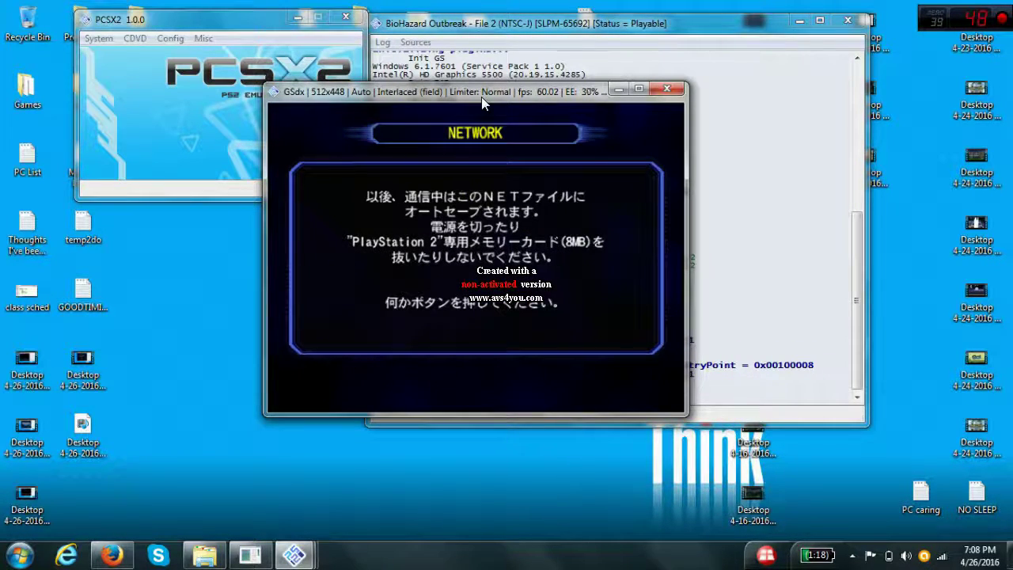
key("Return")
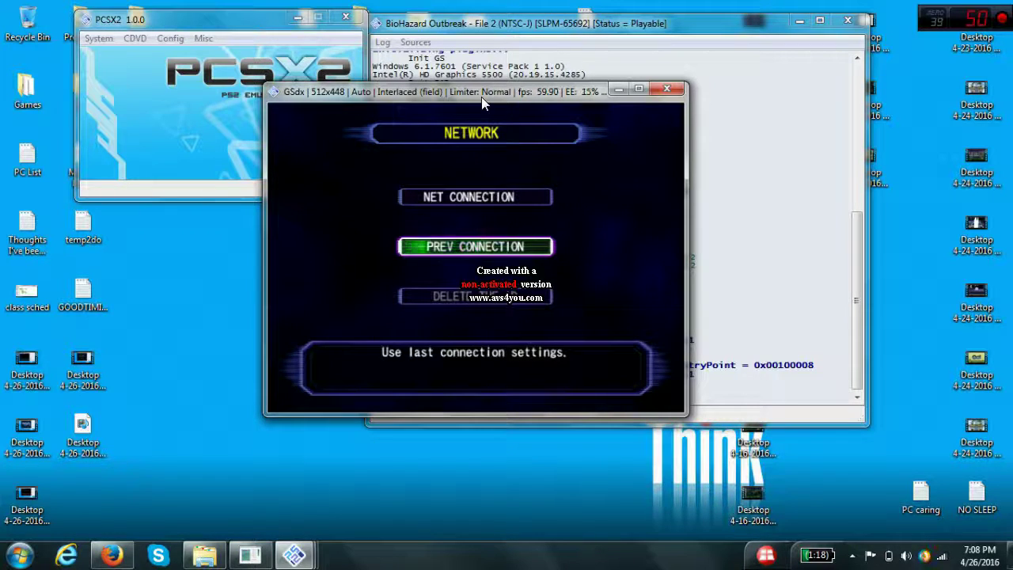
Choose Net Connection and agree to proceed (進む) from the broadband terms and manners notice.
key("Up")
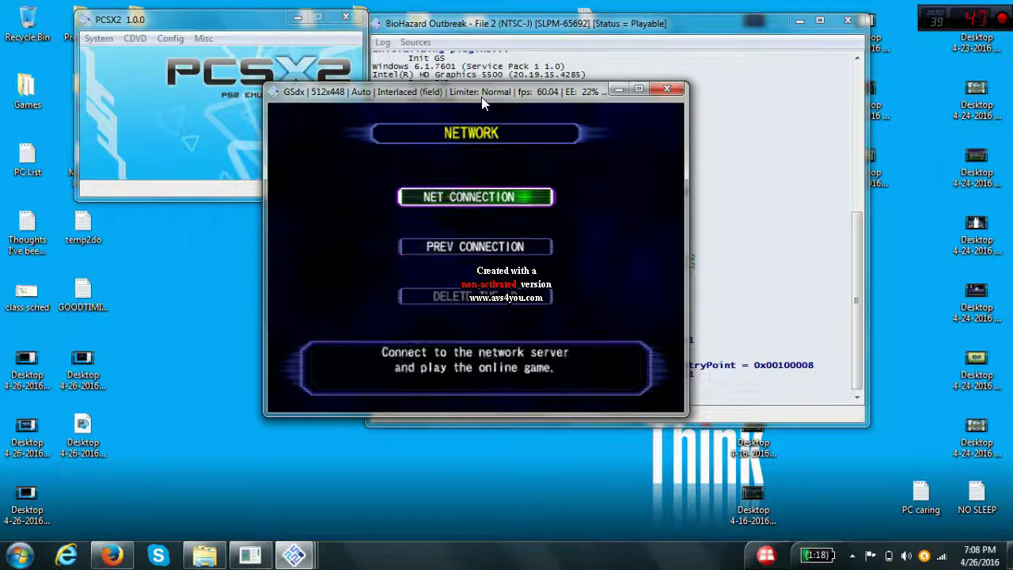
key("Return")
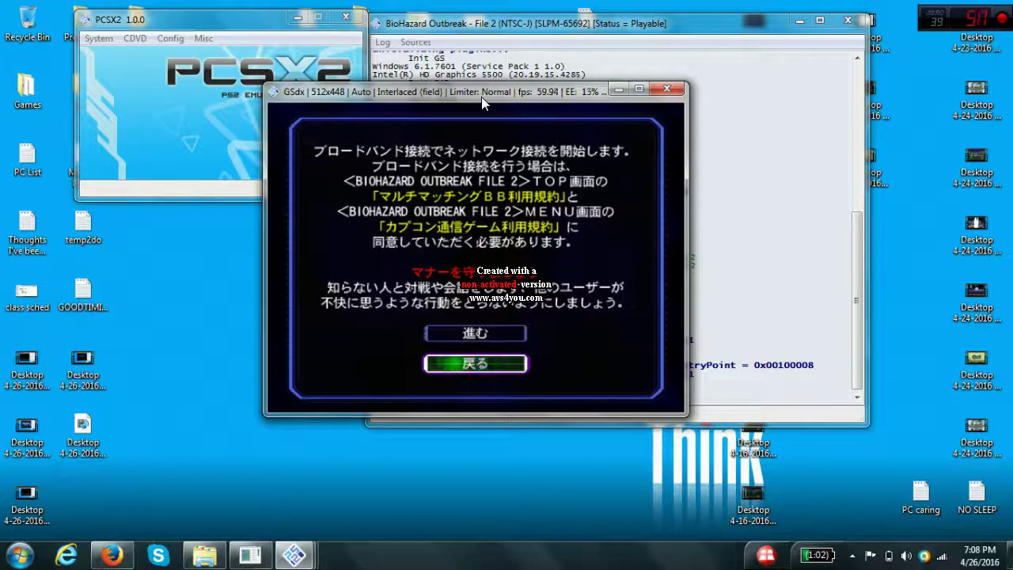
key("Up")
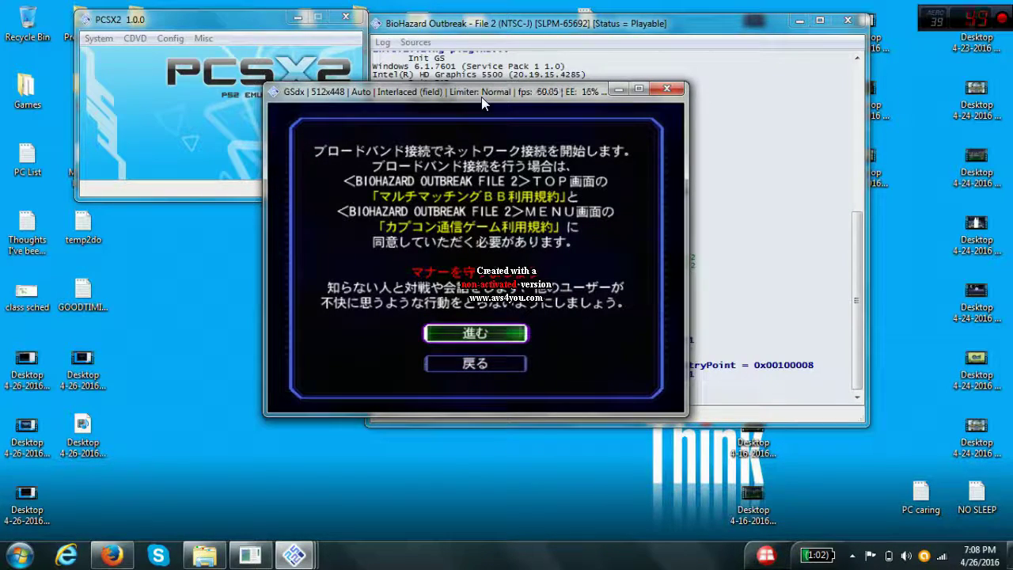
key("Return")
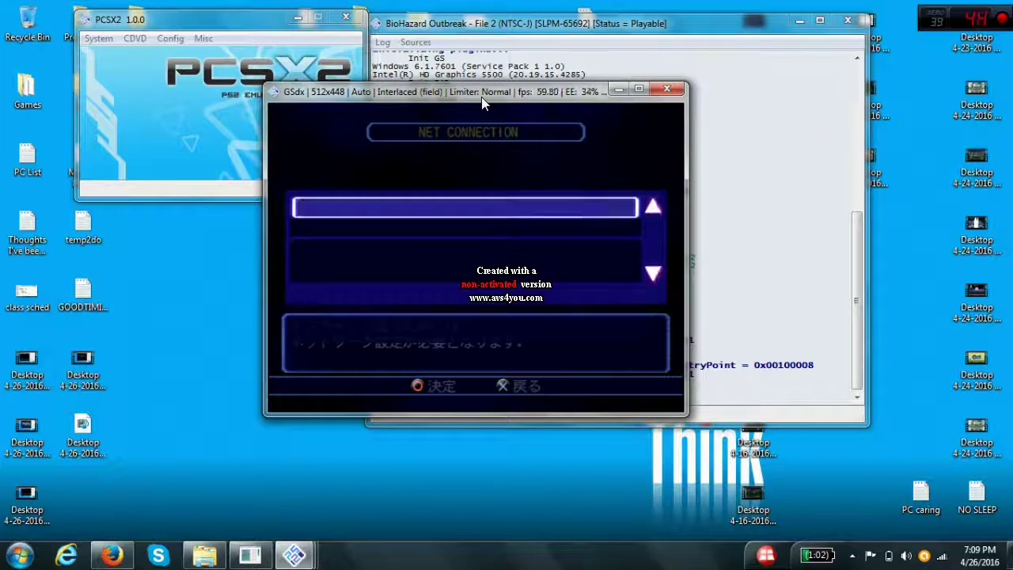
Go into the network configuration menu and choose to check or change the saved provider settings (設定の確認・変更).
key("Return")
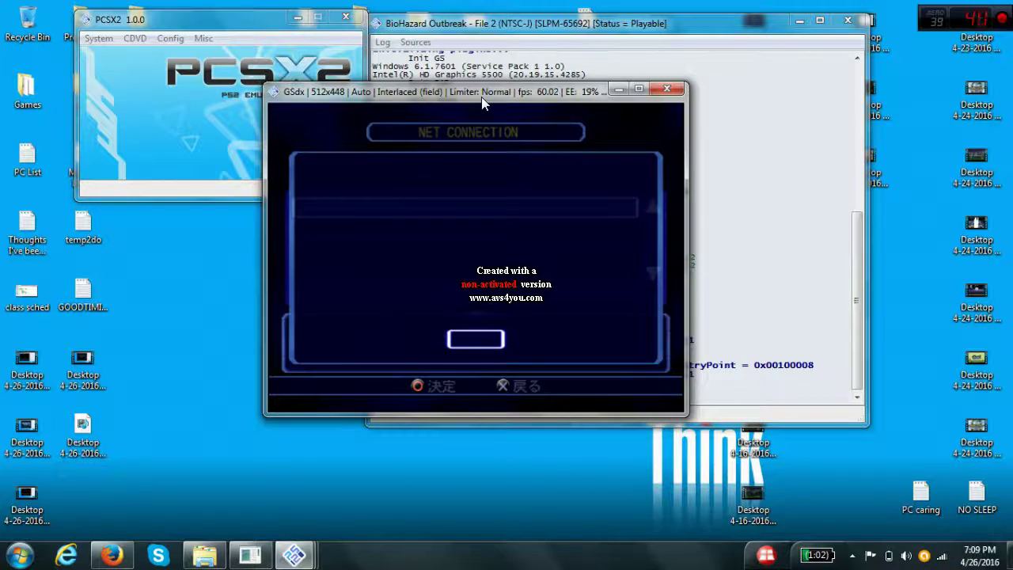
key("Return")
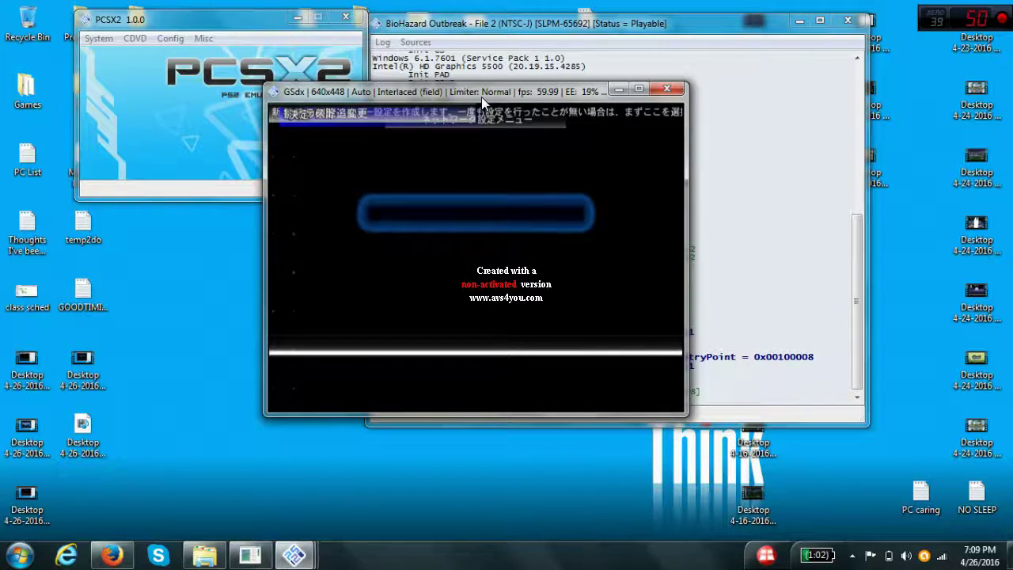
key("Down")
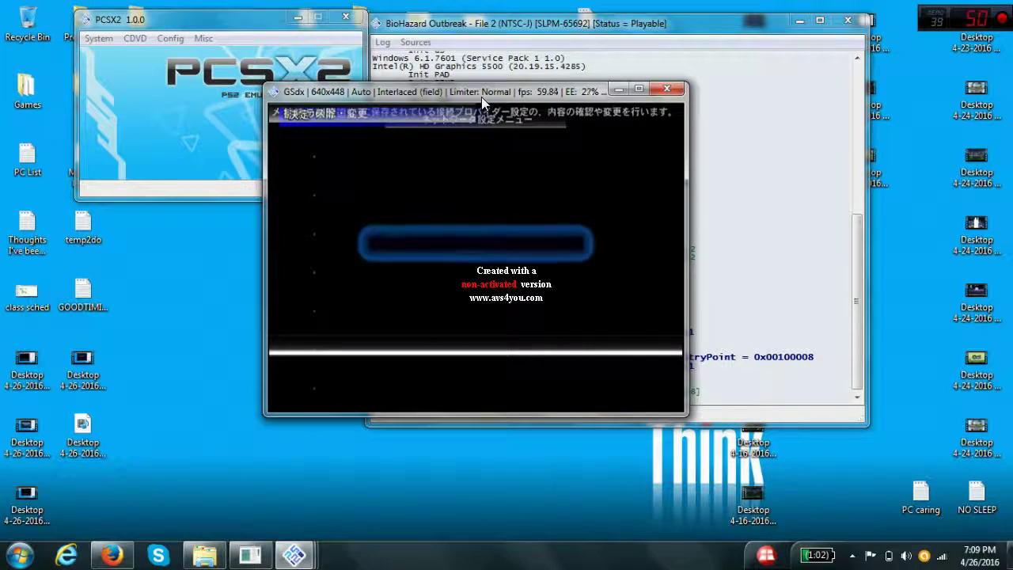
key("Return")
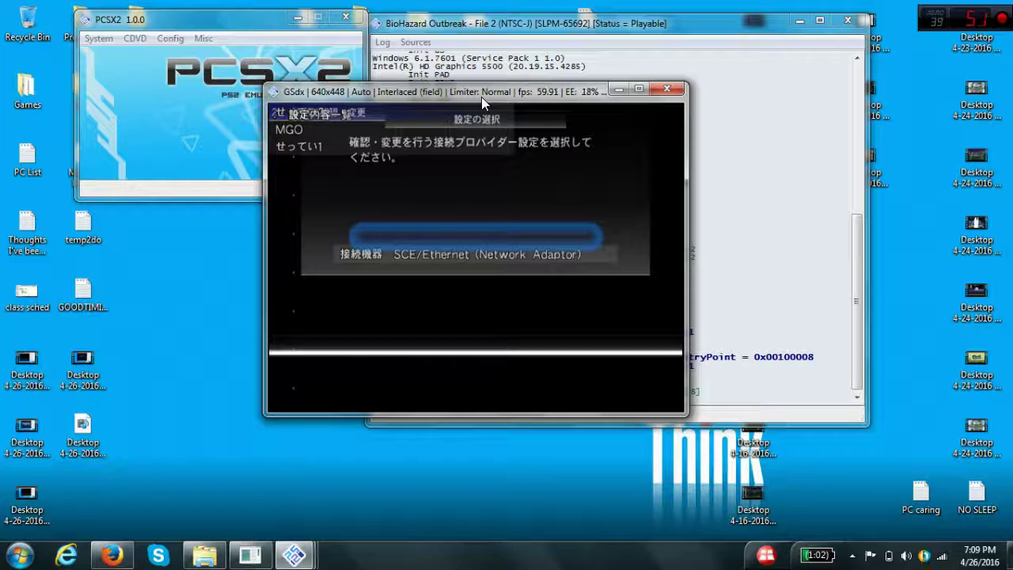
key("Down")
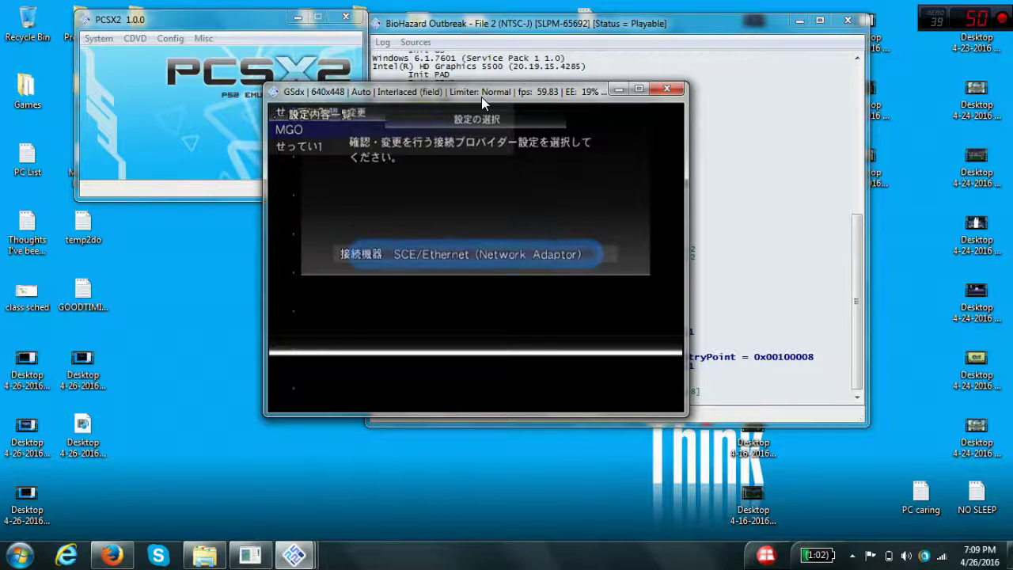
key("Up")
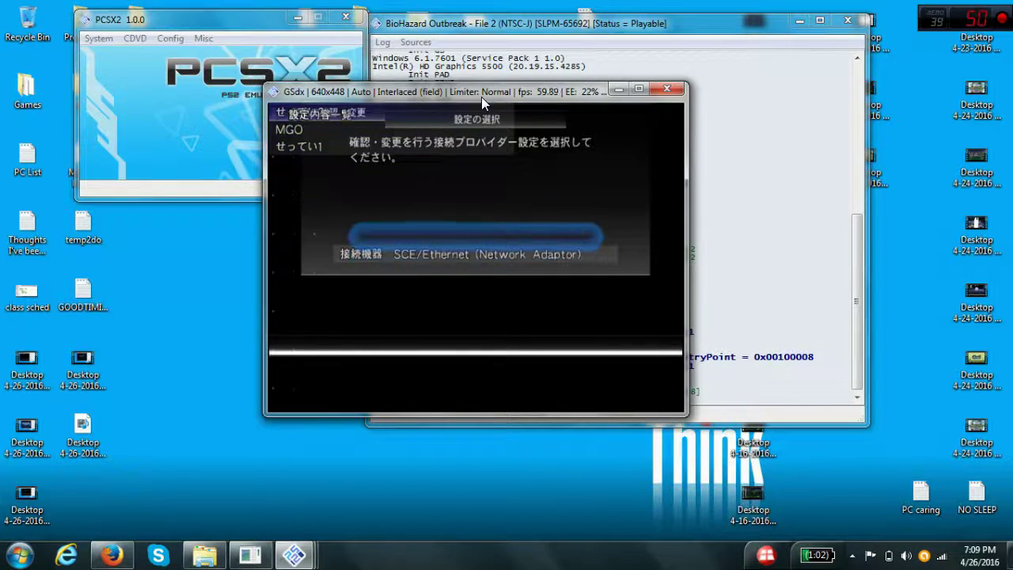
key("Down")
key("Up")
key("Up")
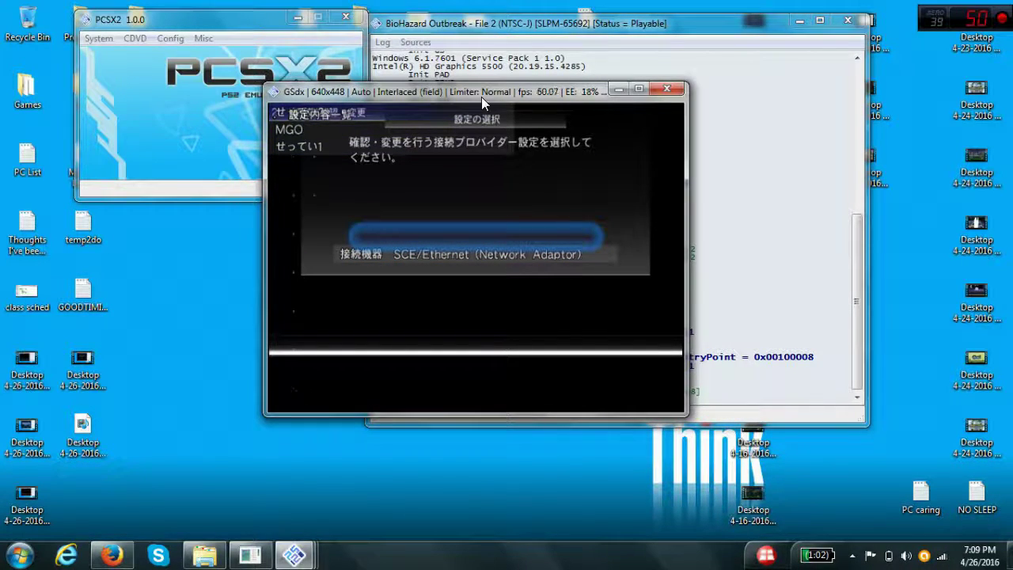
key("Down")
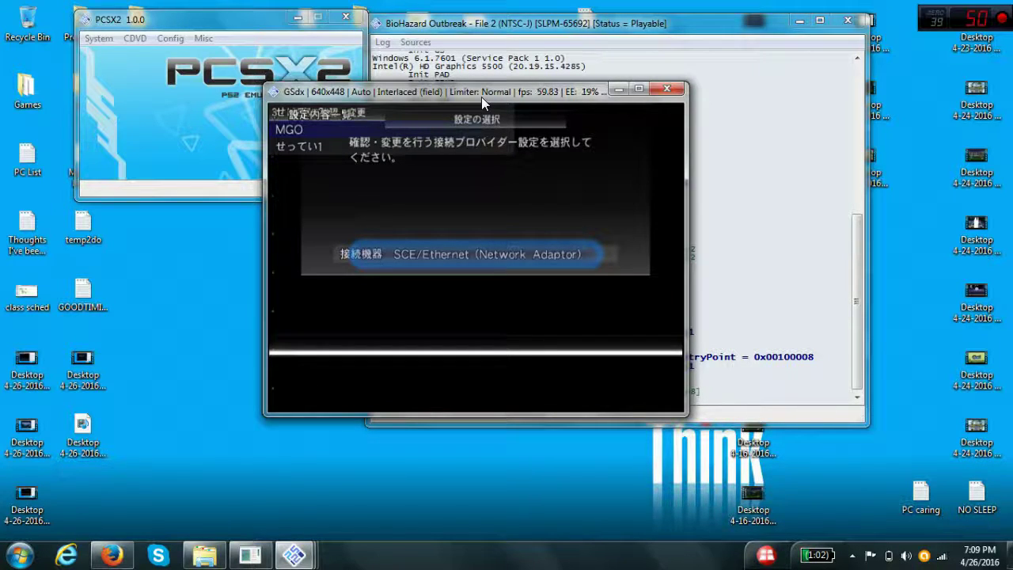
key("Up")
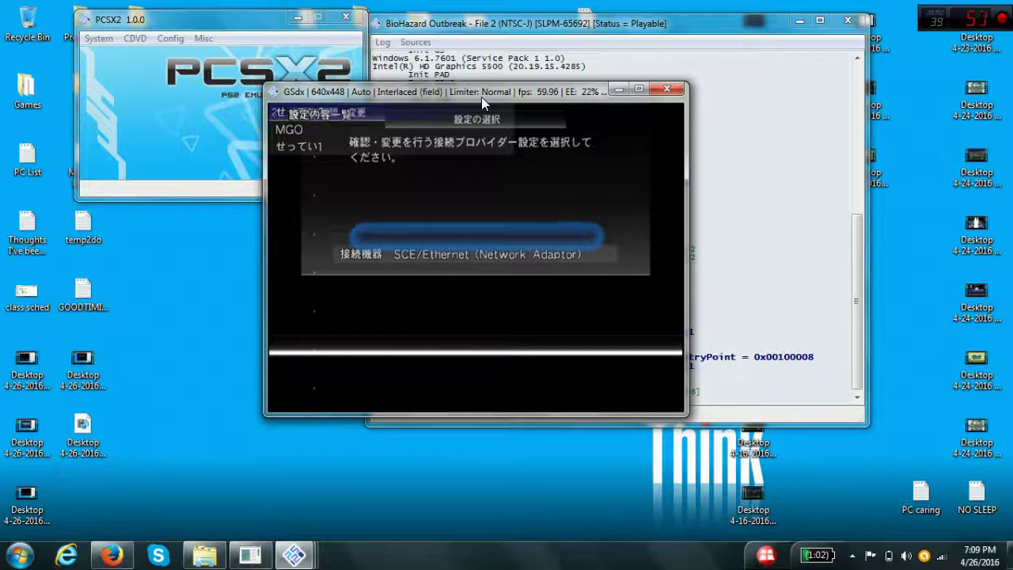
Select the せってい1 provider setting for changes and confirm entering the setup guide mode with はい.
key("Down")
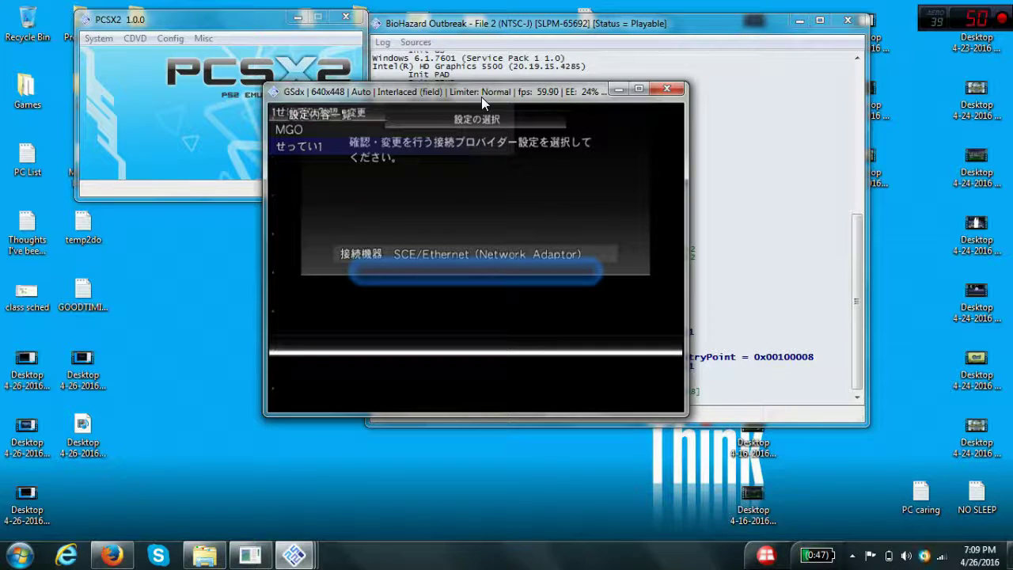
key("Return")
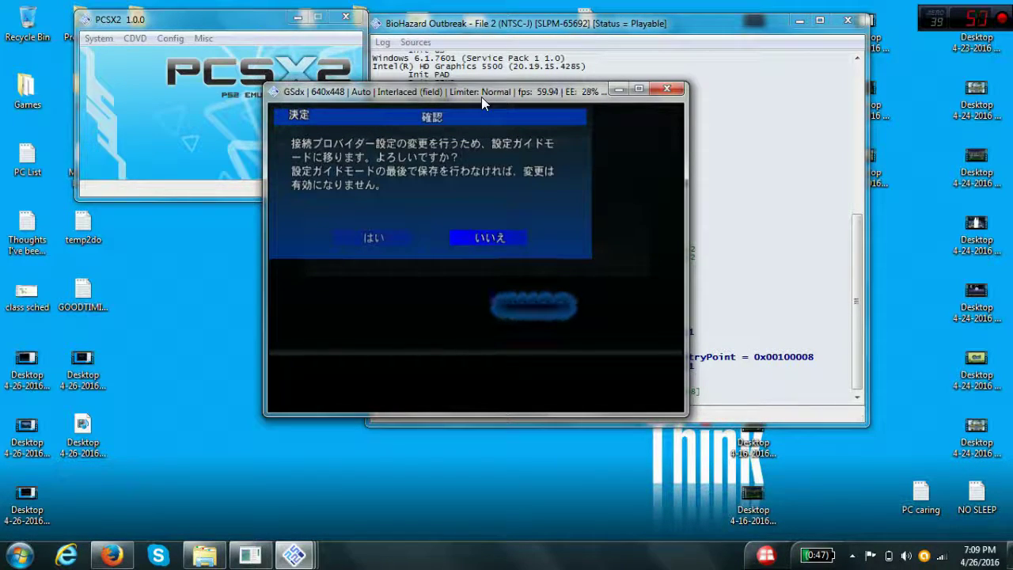
key("Return")
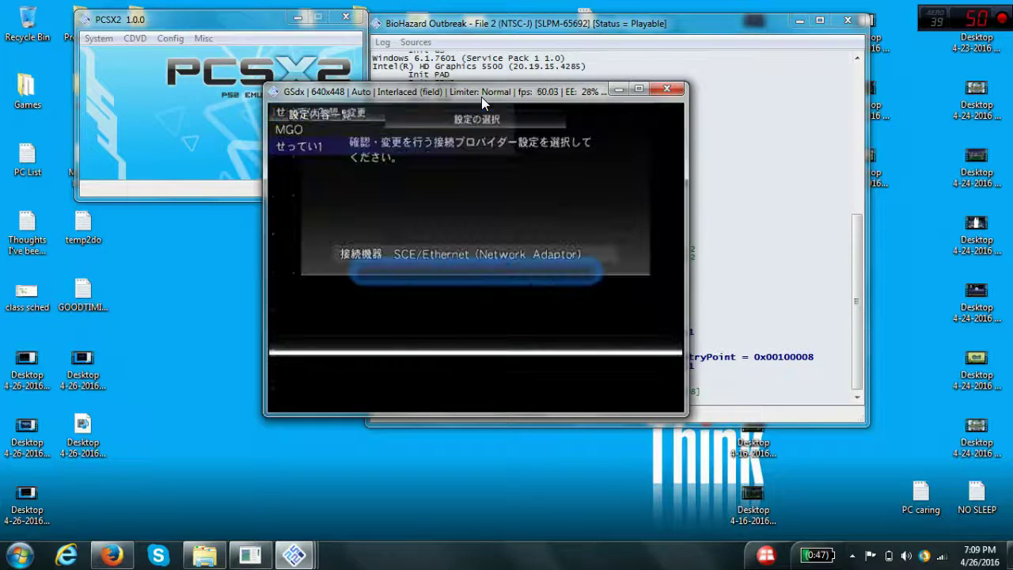
key("Return")
key("Left")
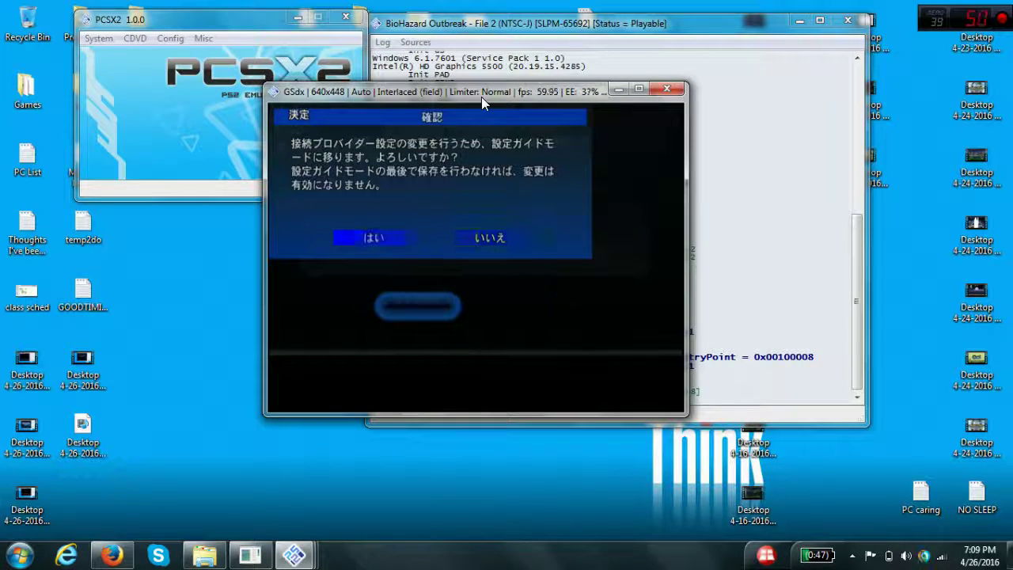
key("Return")
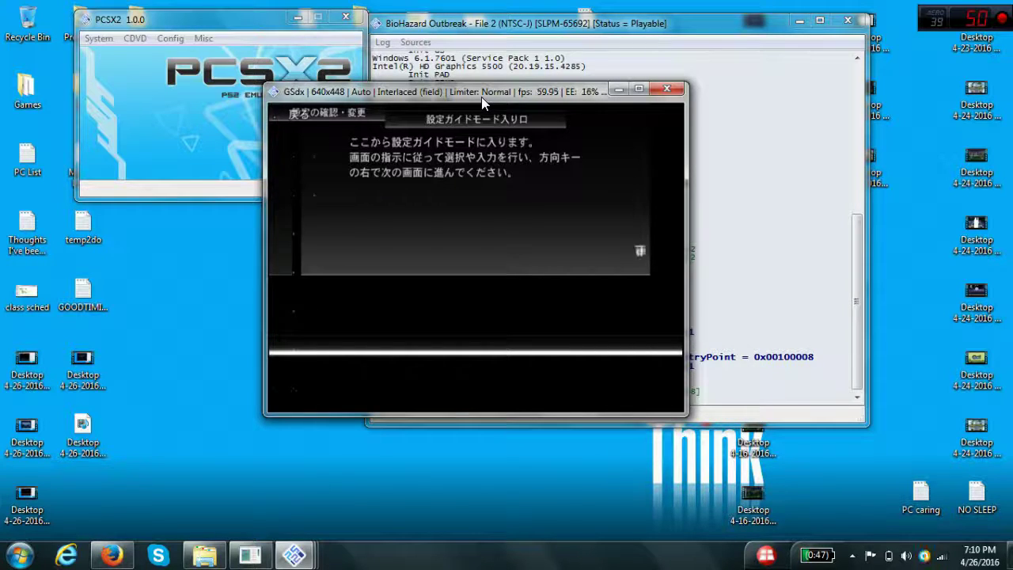
In the setup guide, choose SCE/Ethernet (Network Adaptor) as the connection device and specify that PPPoE is not required.
key("Right")
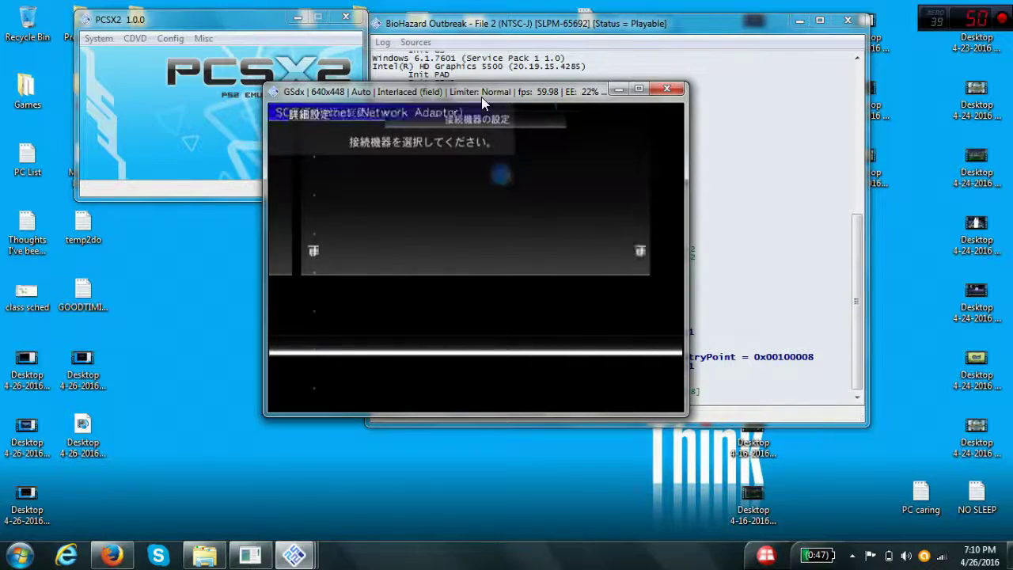
key("Return")
key("Return")
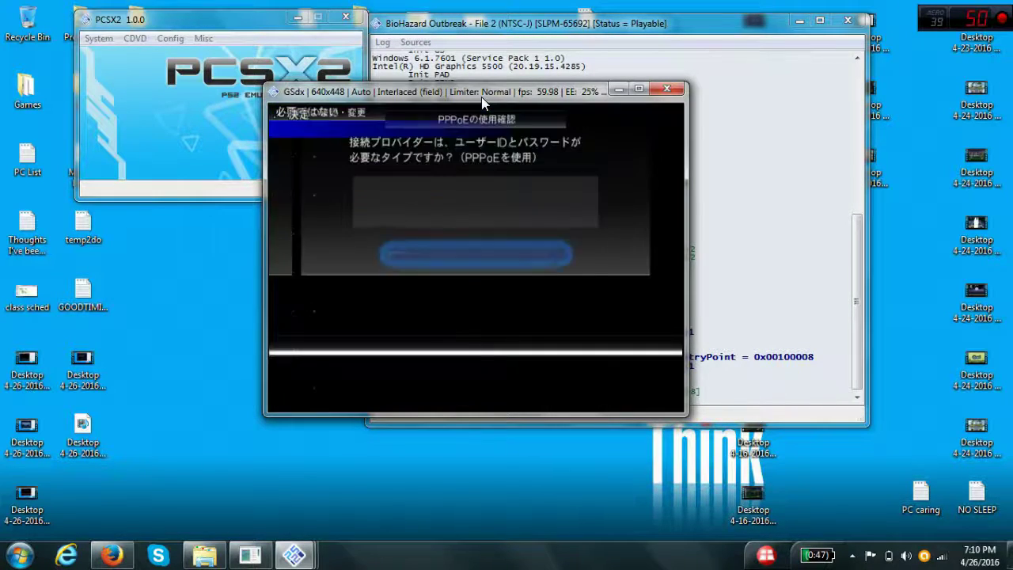
key("Return")
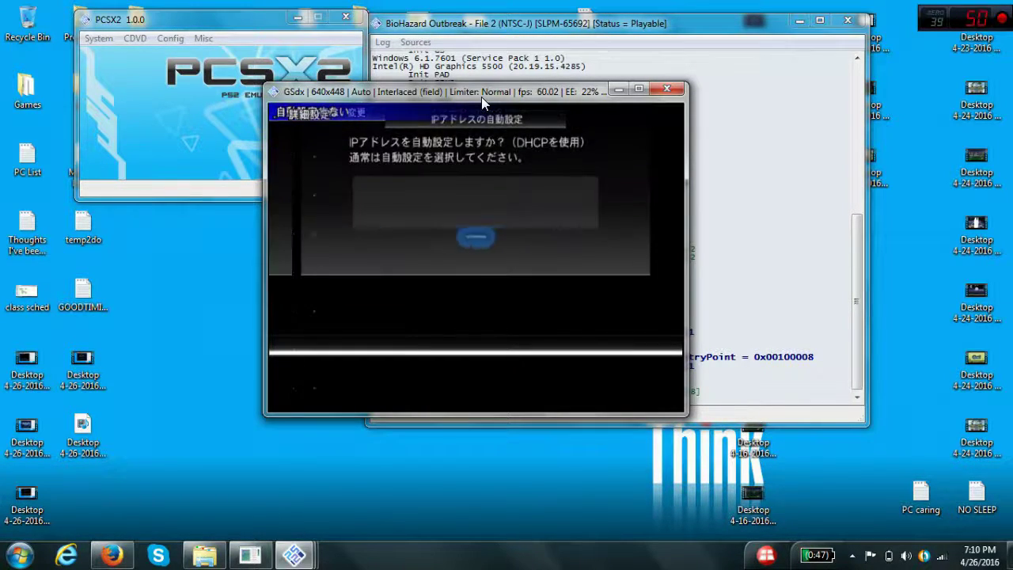
Set the IP address to automatic (DHCP) and the DNS servers to manual, and open the primary DNS address for editing.
key("Return")
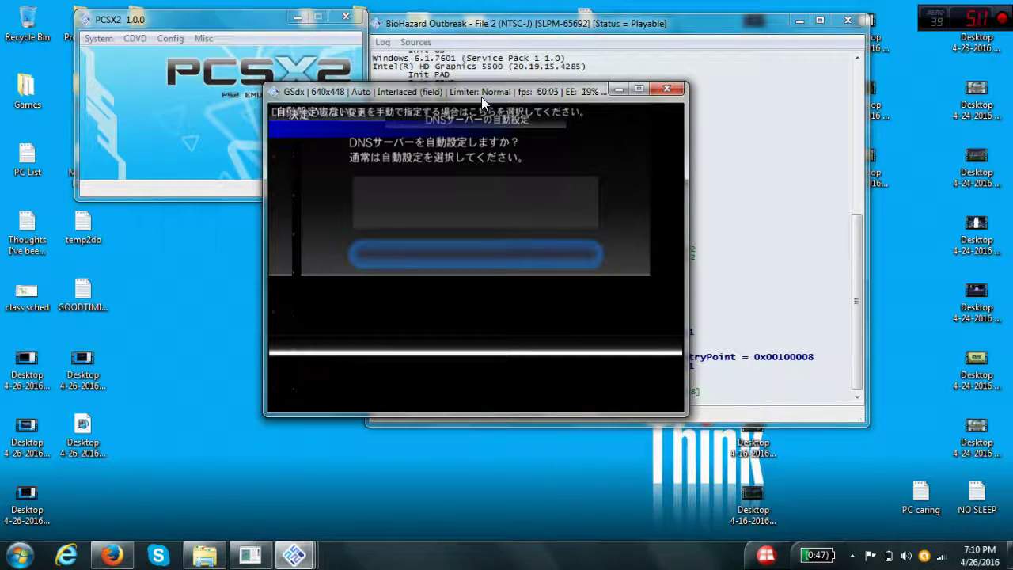
key("Return")
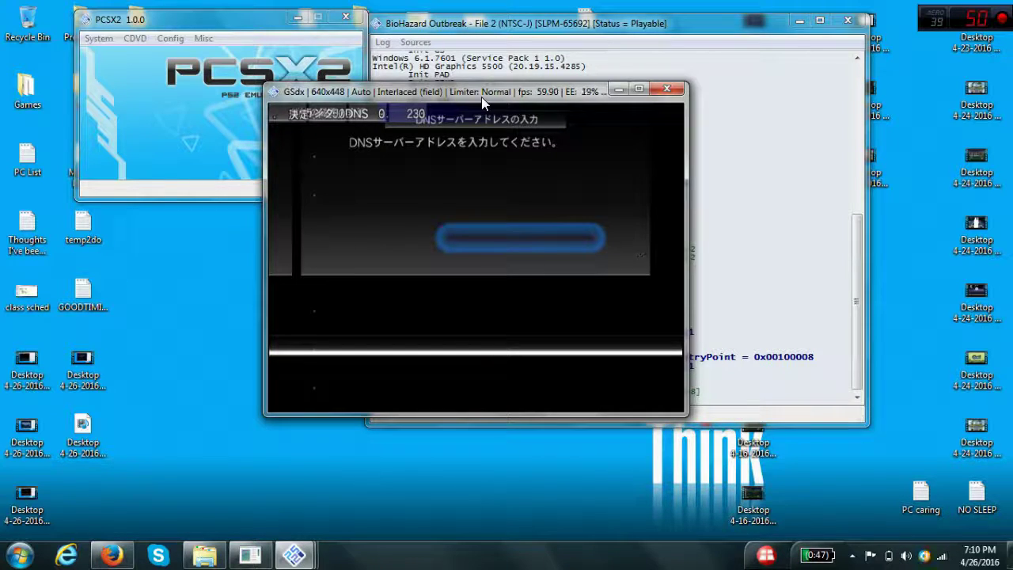
key("Return")
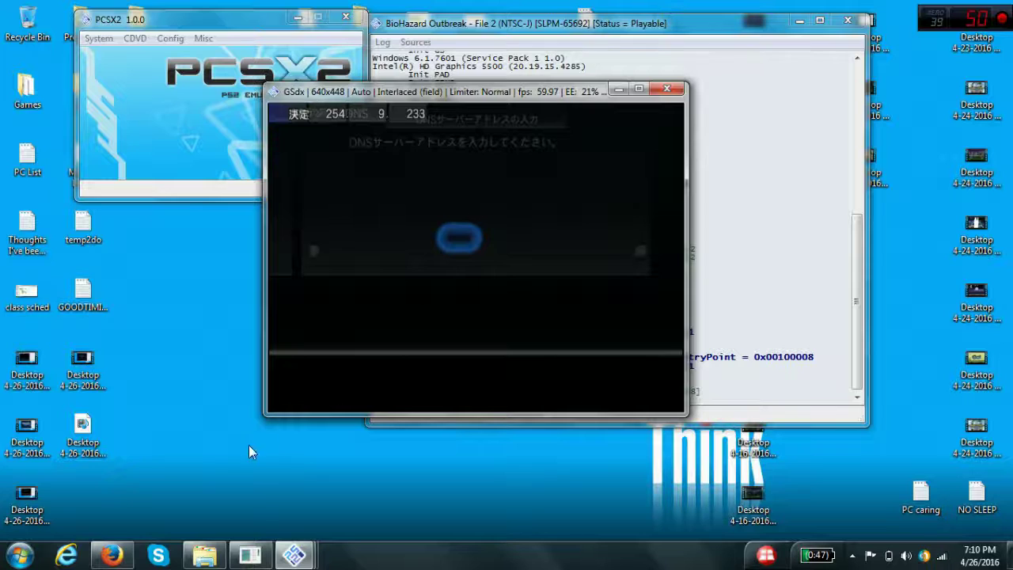
Switch to Firefox and look for the announced primary DNS address on the obsrv.org board index.
left_click(124, 551)
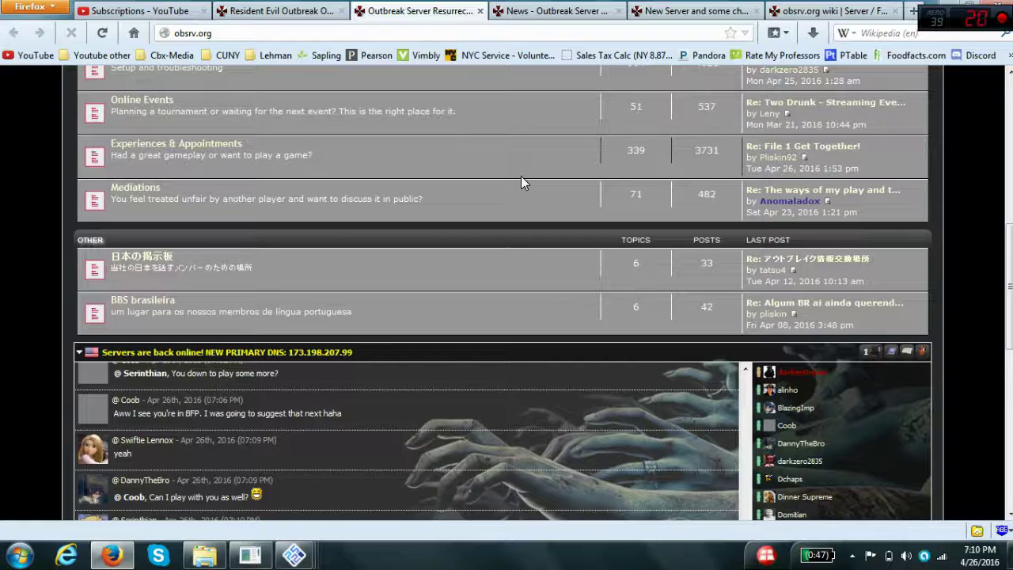
scroll(467, 222, "down", 2)
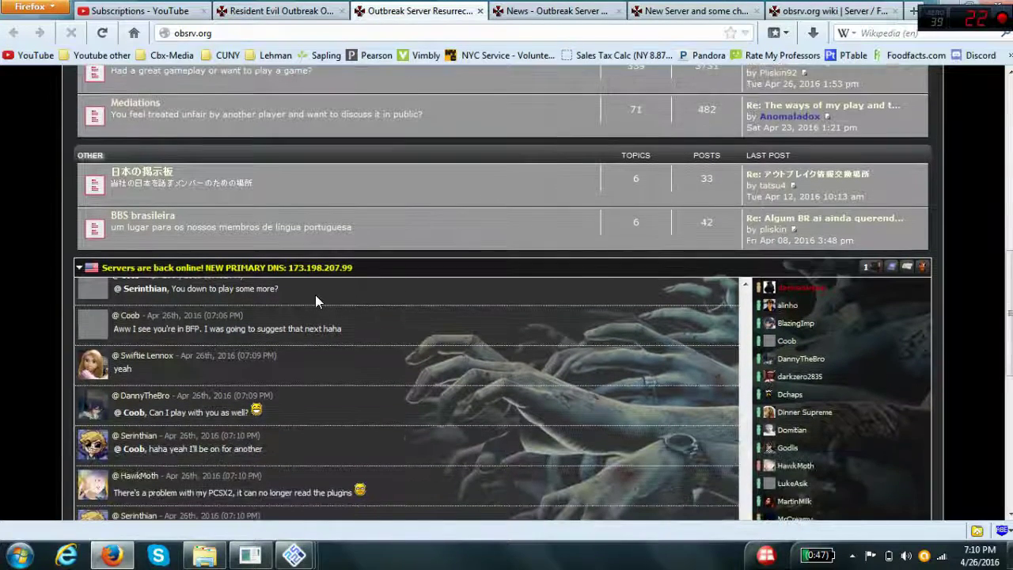
scroll(316, 277, "down", 5)
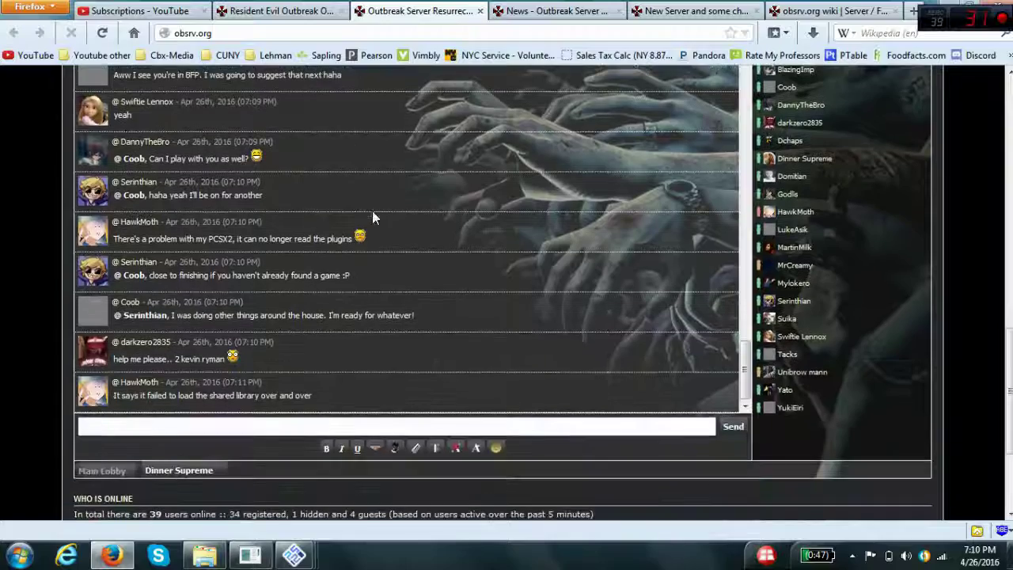
scroll(364, 221, "up", 10)
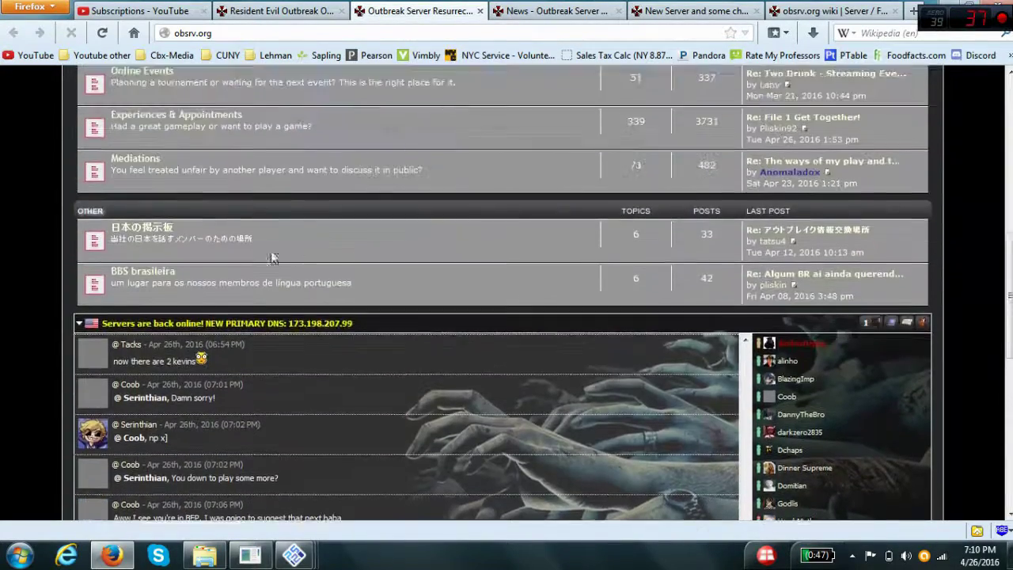
scroll(312, 357, "down", 4)
scroll(19, 370, "down", 1)
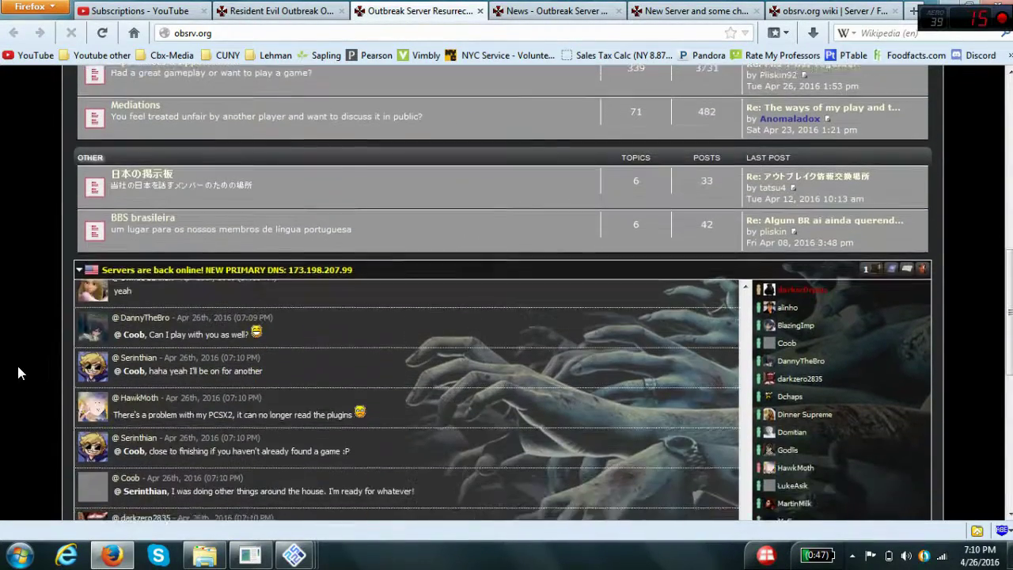
Go through the board index to the News forum and open The Comprehensive Outbreak Server FAQ topic in a new tab.
left_click(559, 13)
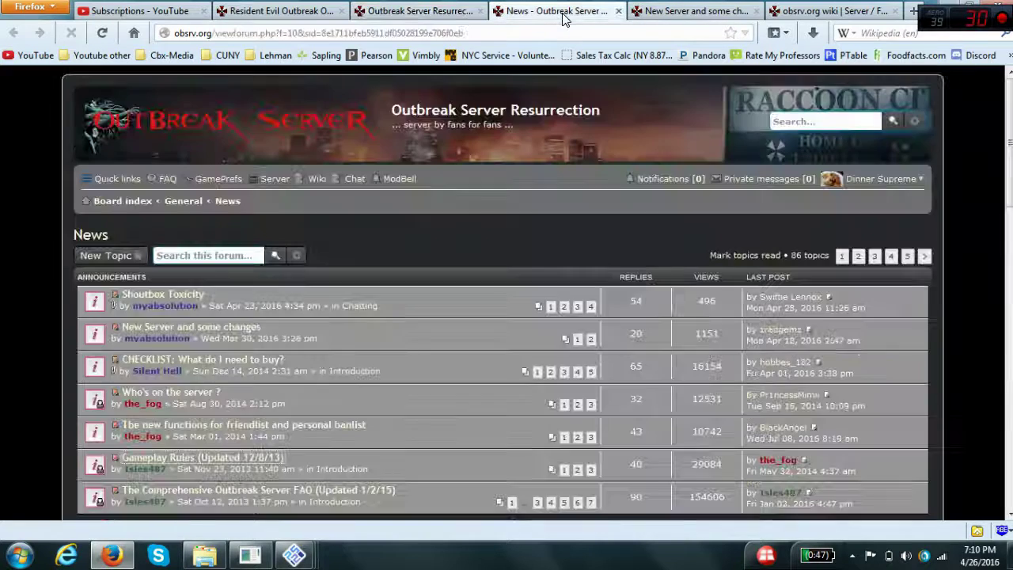
scroll(45, 229, "down", 2)
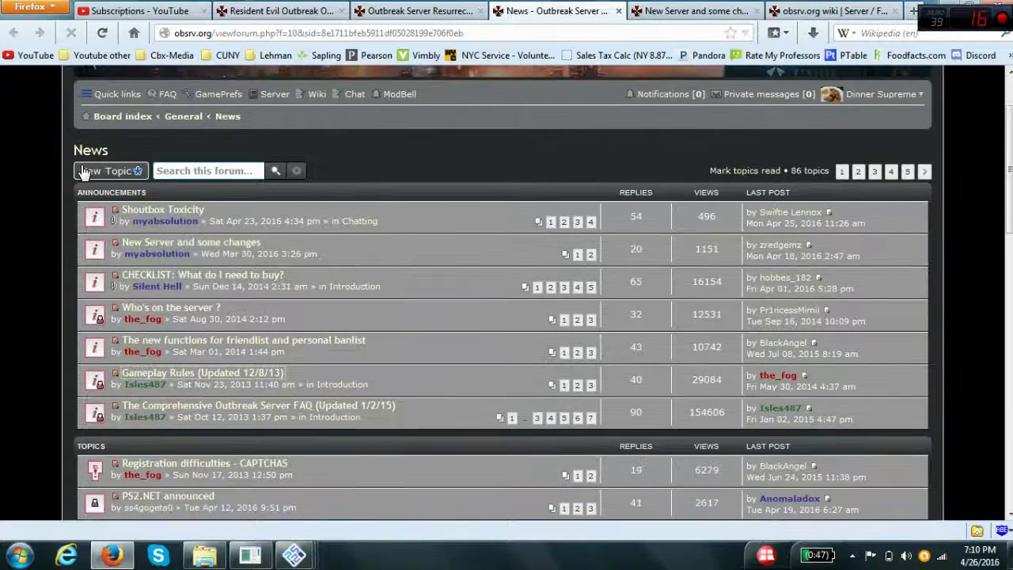
scroll(111, 193, "up", 2)
left_click(139, 201)
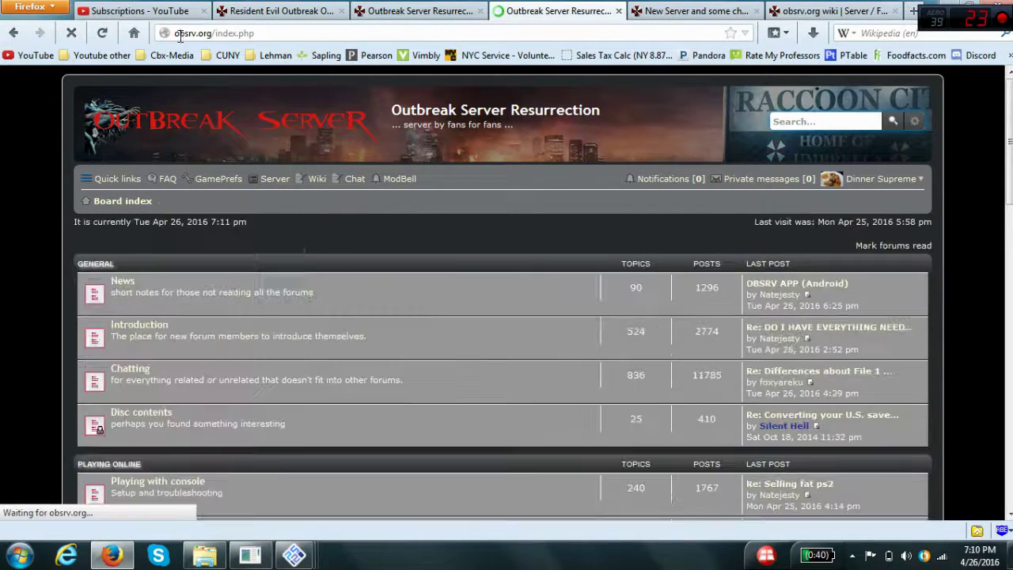
left_click(125, 287)
scroll(7, 215, "down", 4)
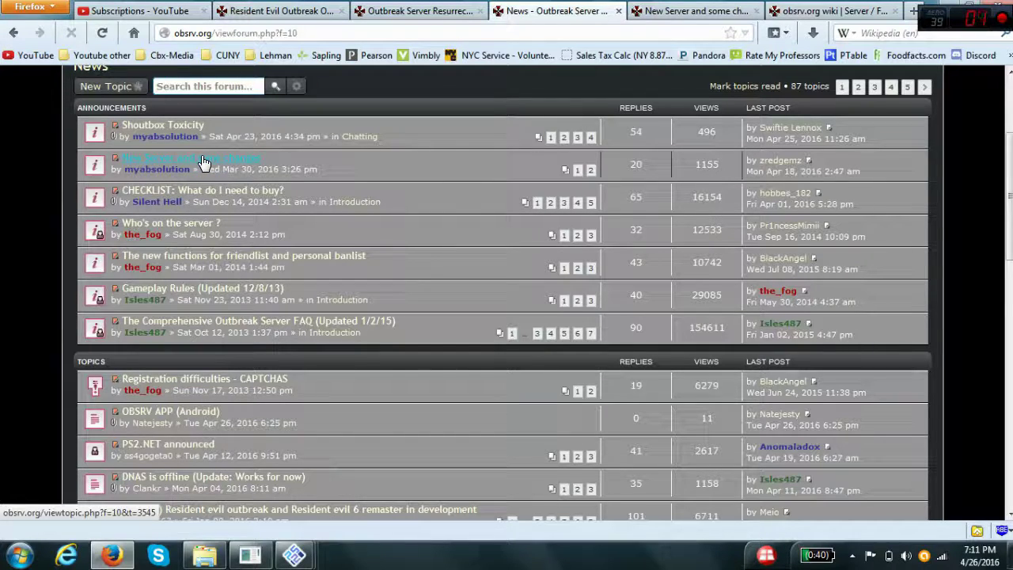
right_click(290, 328)
left_click(324, 335)
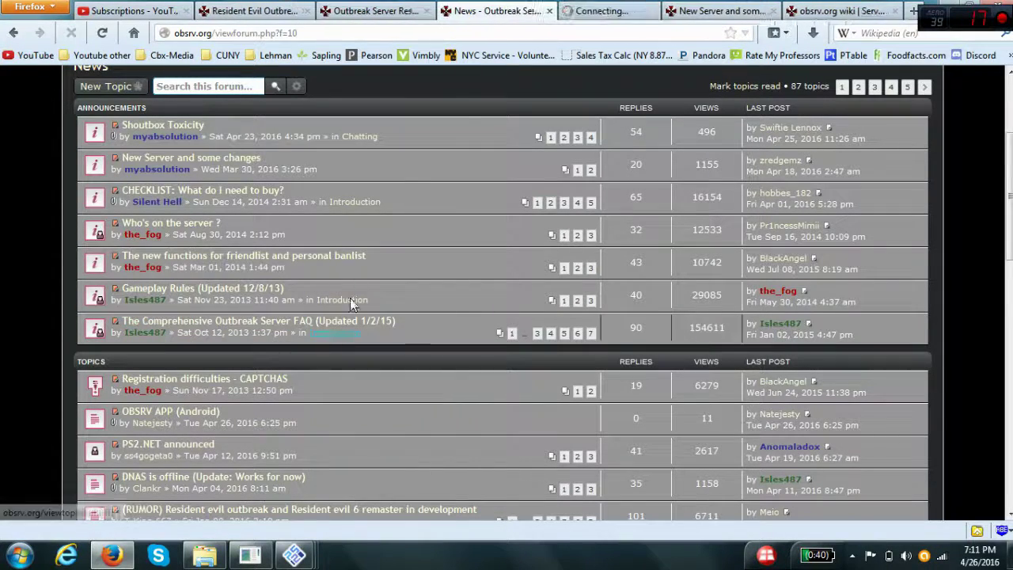
Look up the primary DNS address in the FAQ topic, the New Server and some changes topic, and the wiki's Server FAQ.
left_click(601, 9)
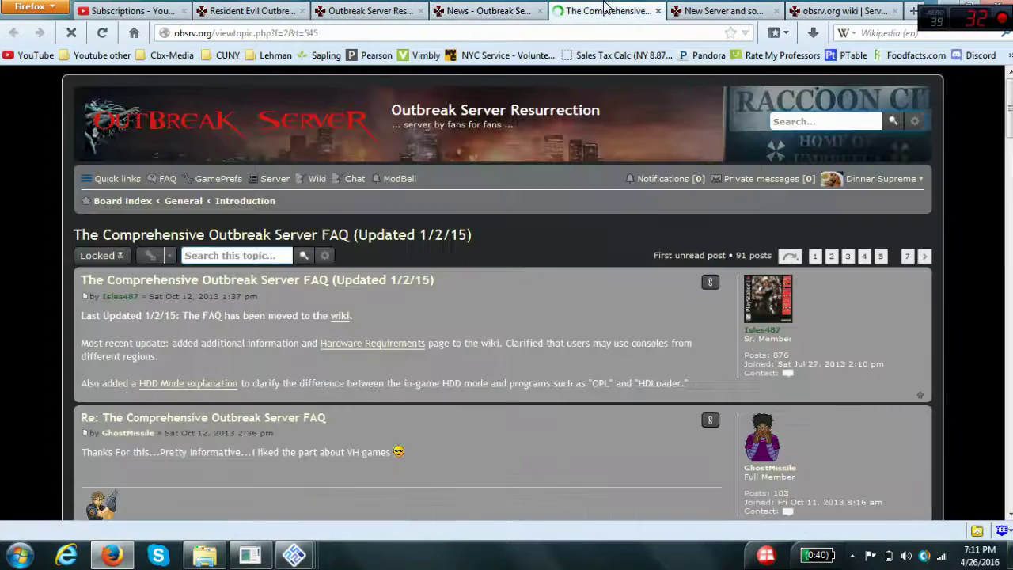
left_click(338, 320)
middle_click(630, 16)
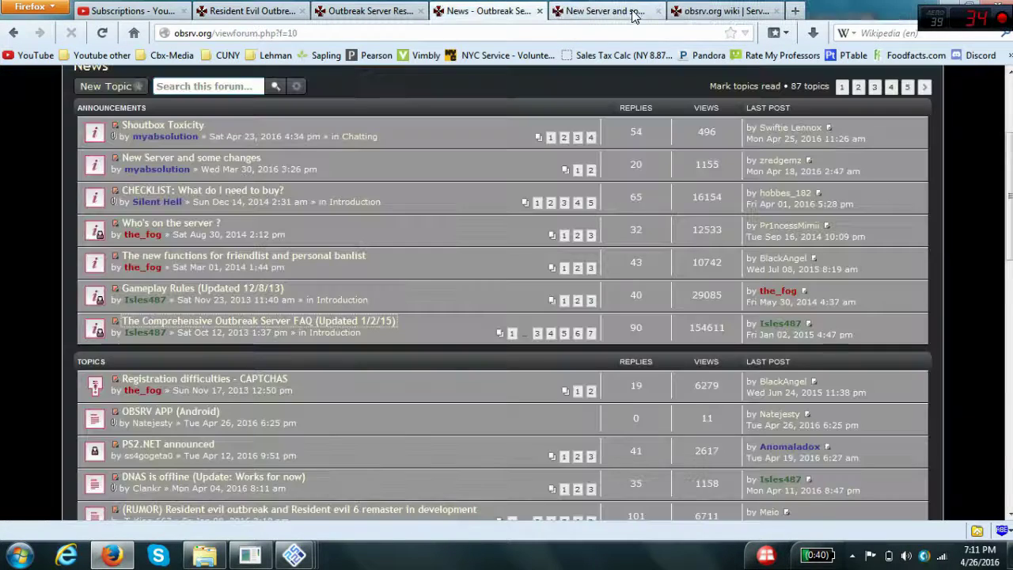
left_click(631, 14)
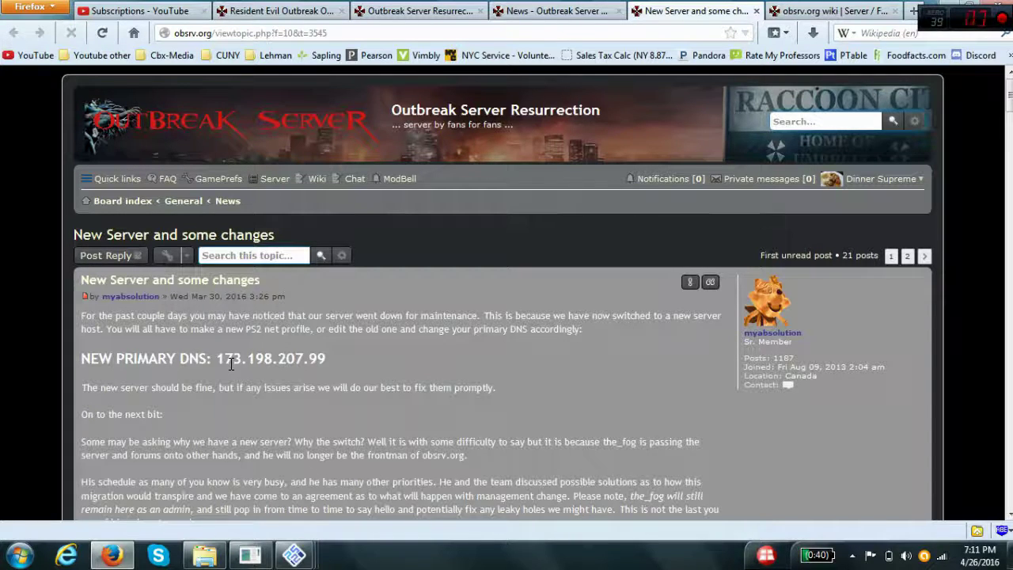
left_click(831, 11)
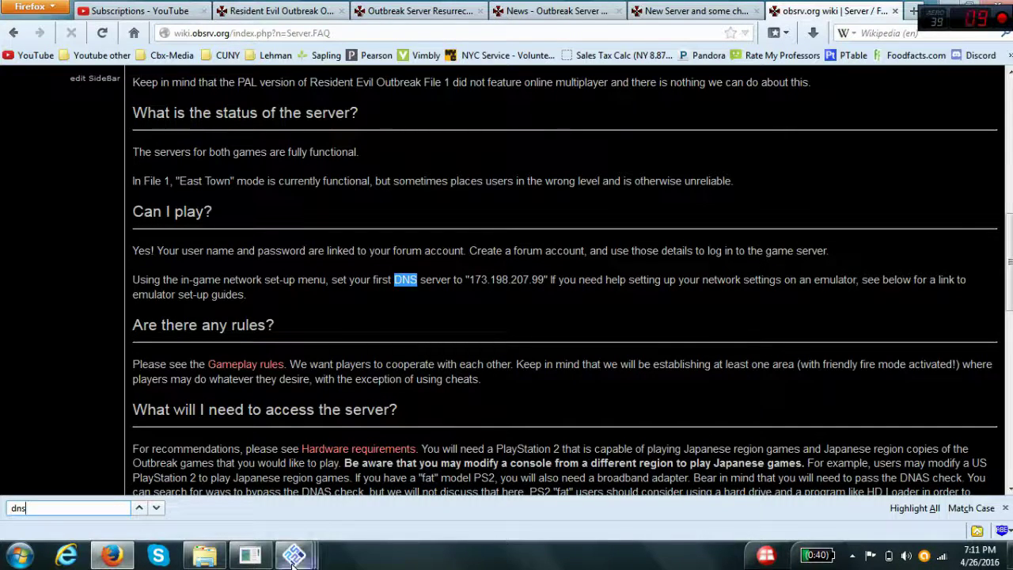
Switch back to the GSdx game window and move it aside so the DNS address on the wiki page stays readable.
mouse_move(293, 555)
left_click(427, 484)
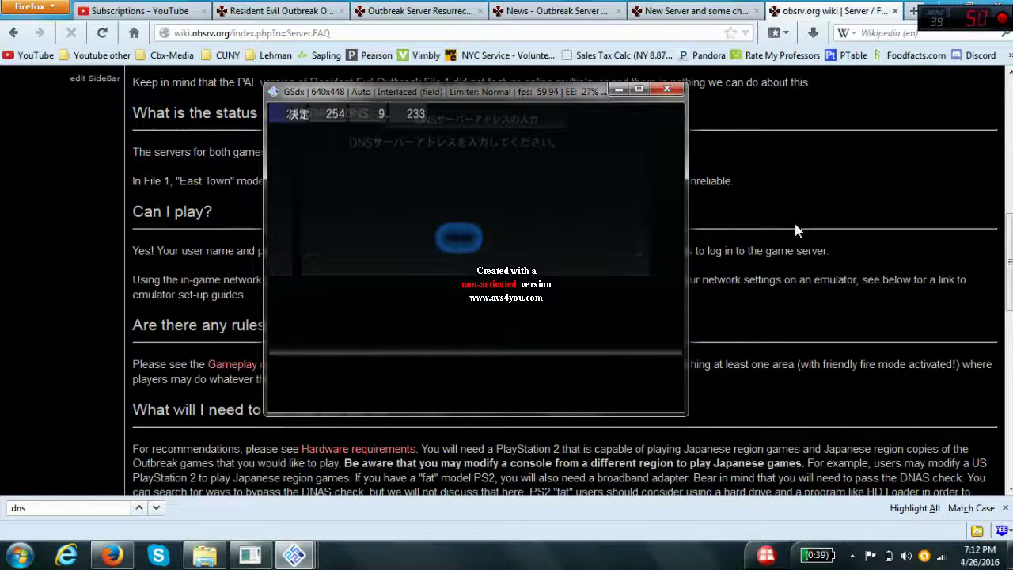
left_click(176, 267)
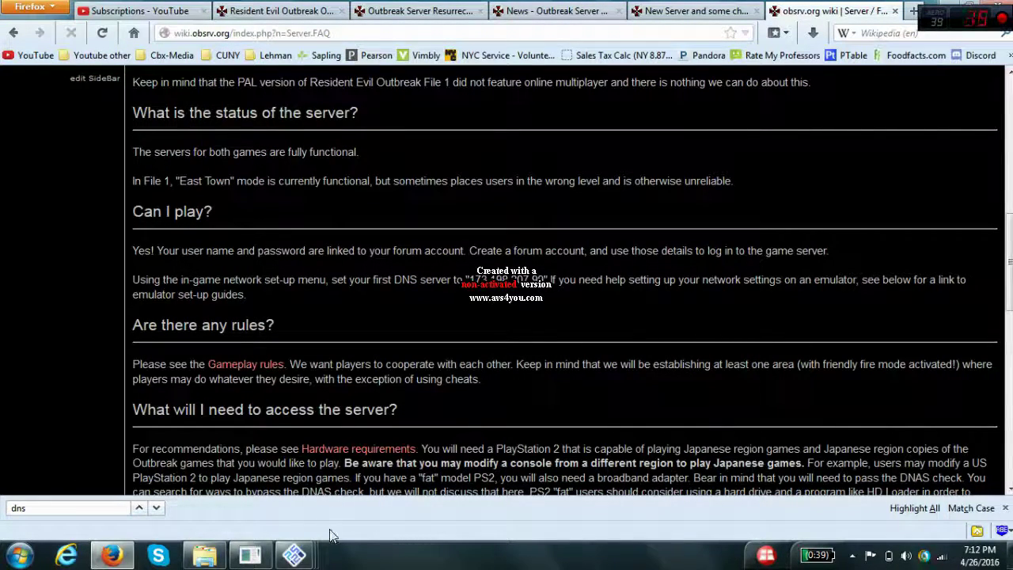
mouse_move(296, 555)
left_click(469, 498)
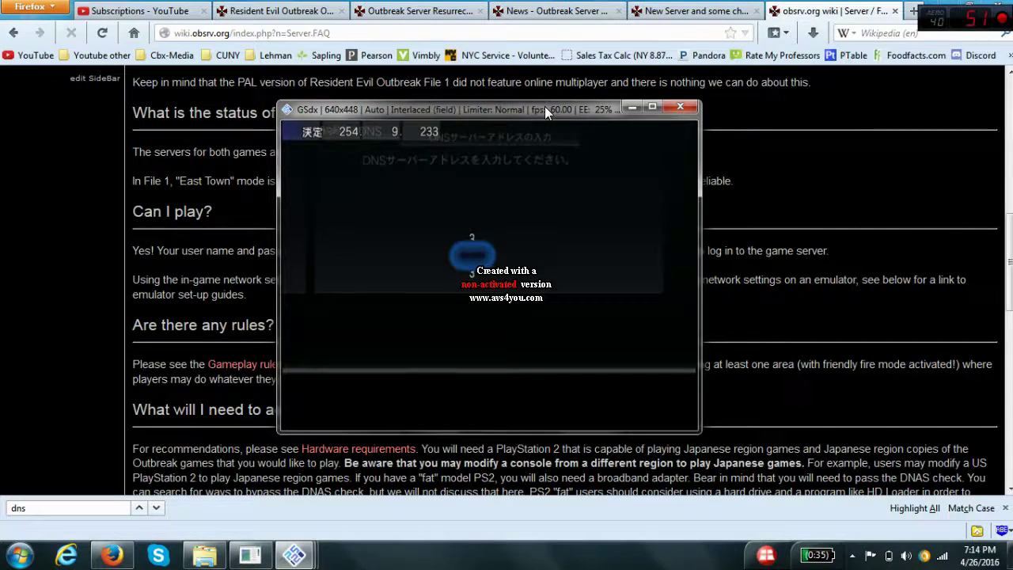
left_click_drag(544, 106, 267, 103)
Set the second part of the primary DNS address to 198 and the third part to 207.
key("Down")
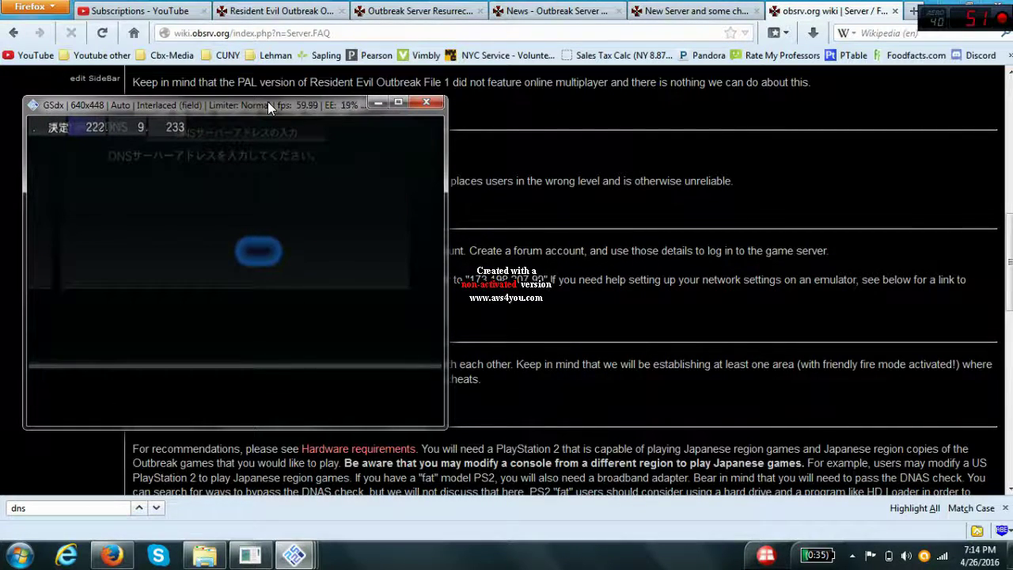
key("Down")
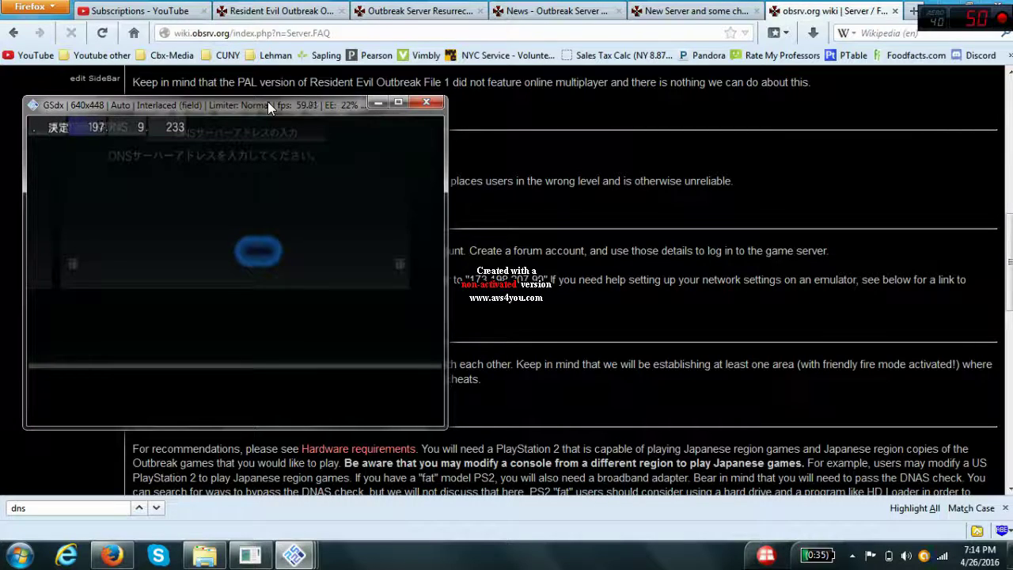
key("Up")
key("Right")
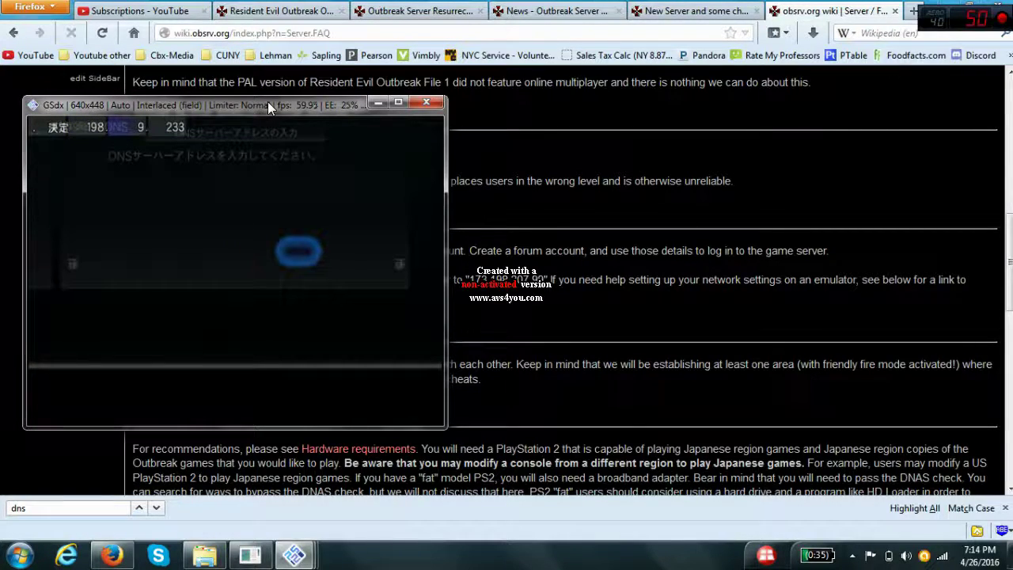
key("Down")
key("Up")
key("Down")
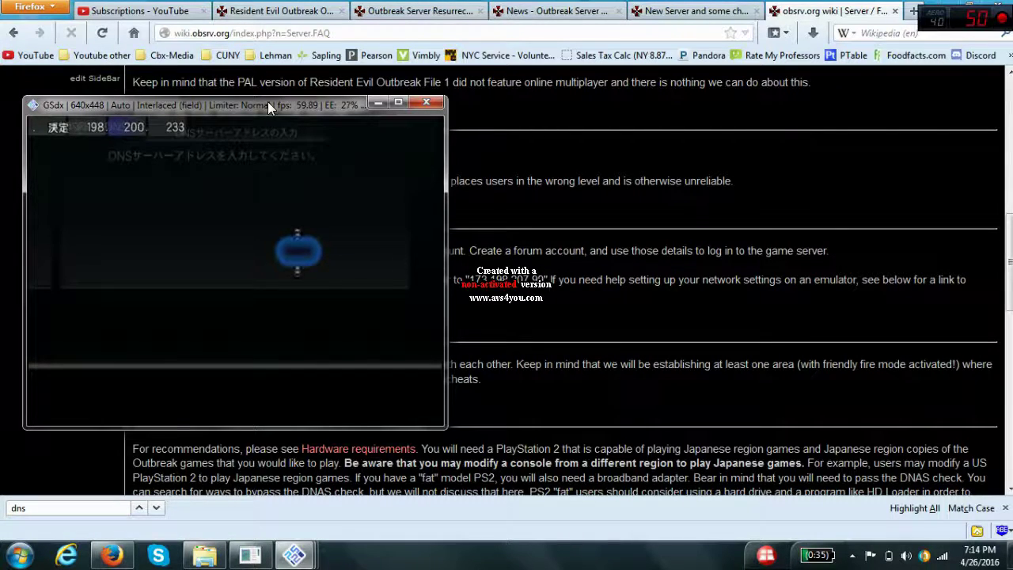
key("Up")
key("Right")
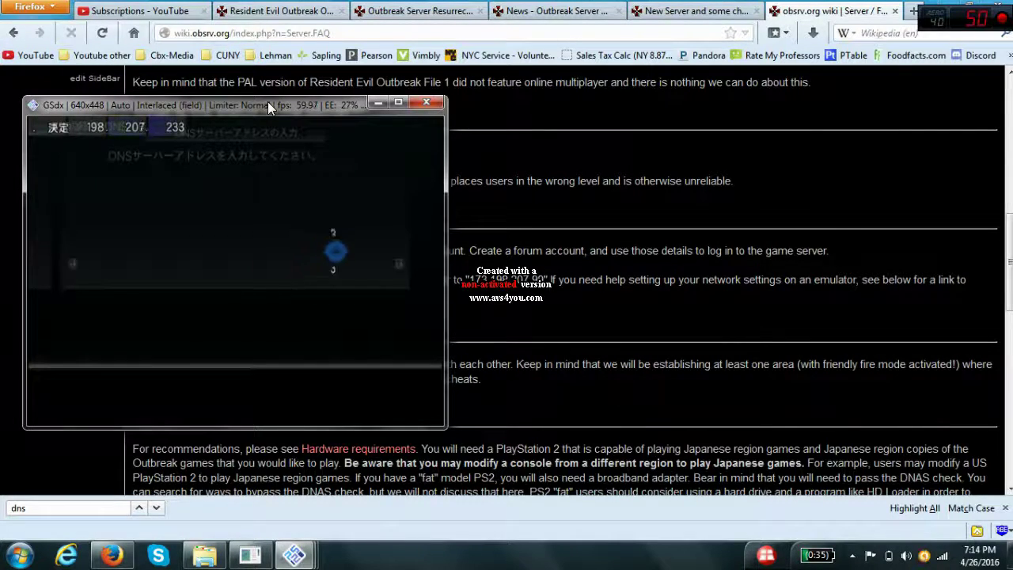
Set the last part of the primary DNS address to 99 and confirm the address.
key("Down")
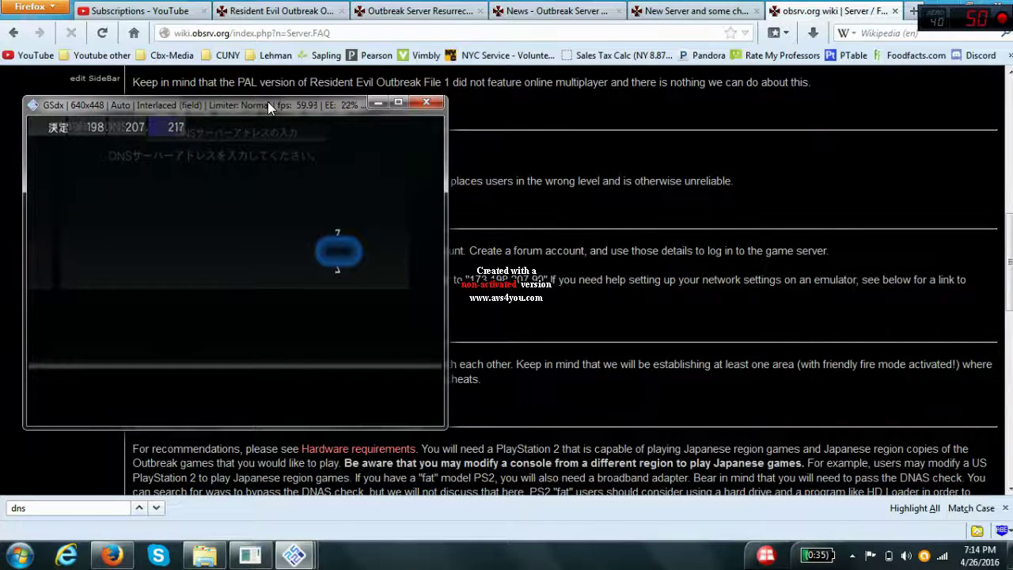
key("Down")
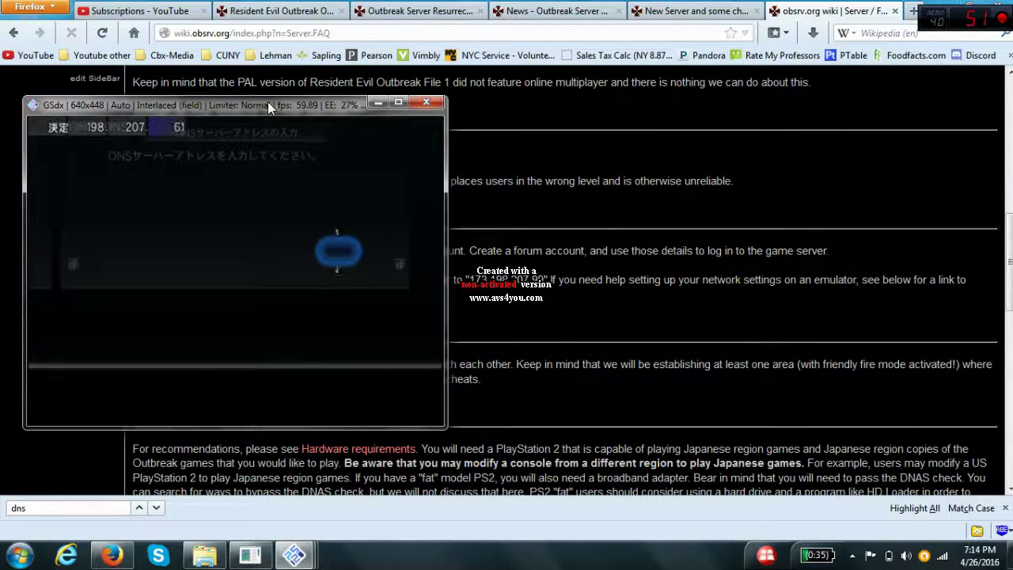
key("Up")
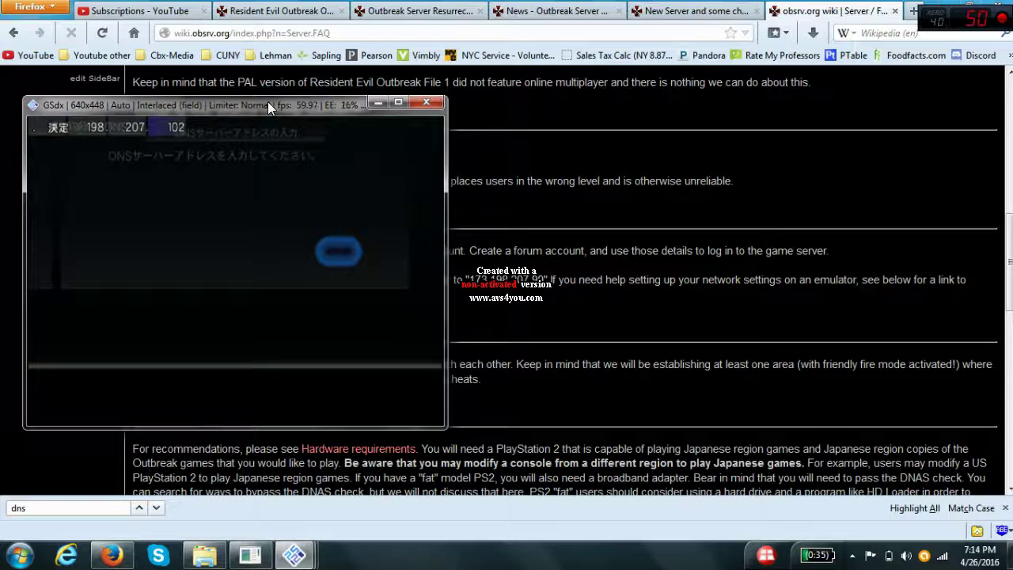
key("Down")
key("Return")
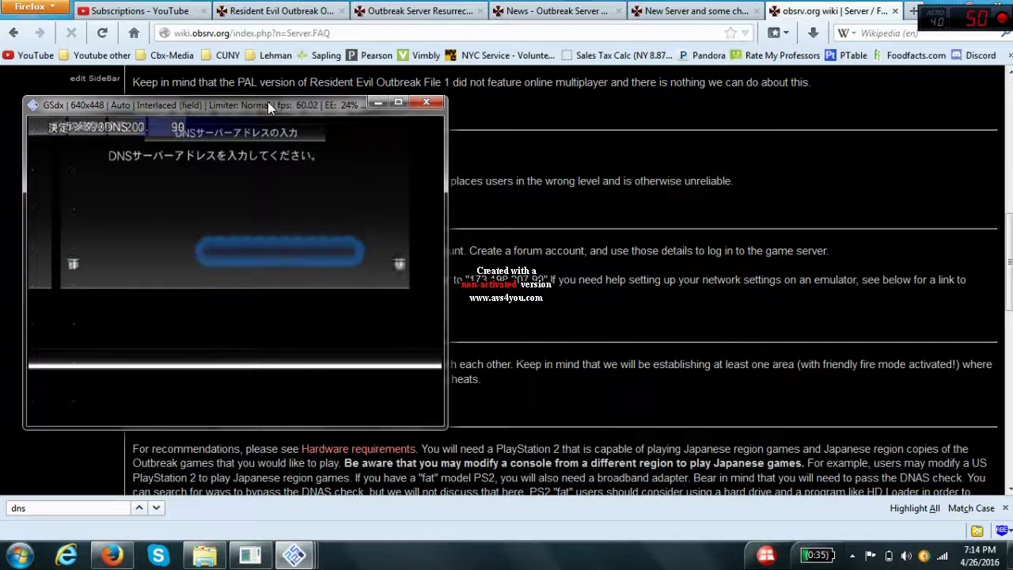
Accept the DNS entries, keep the setting name, and save the provider settings with primary DNS 173.198.207.99.
key("Return")
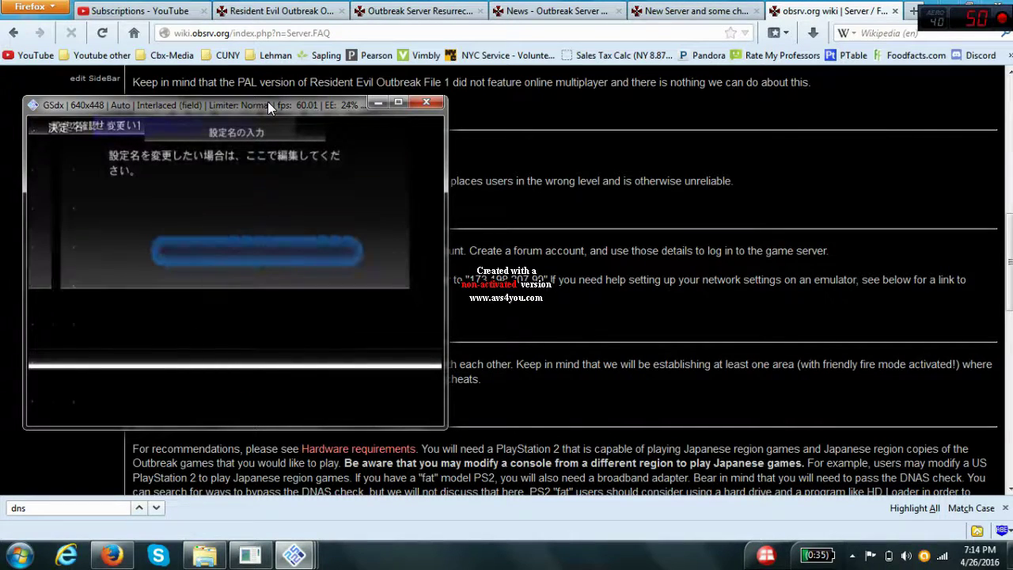
key("Return")
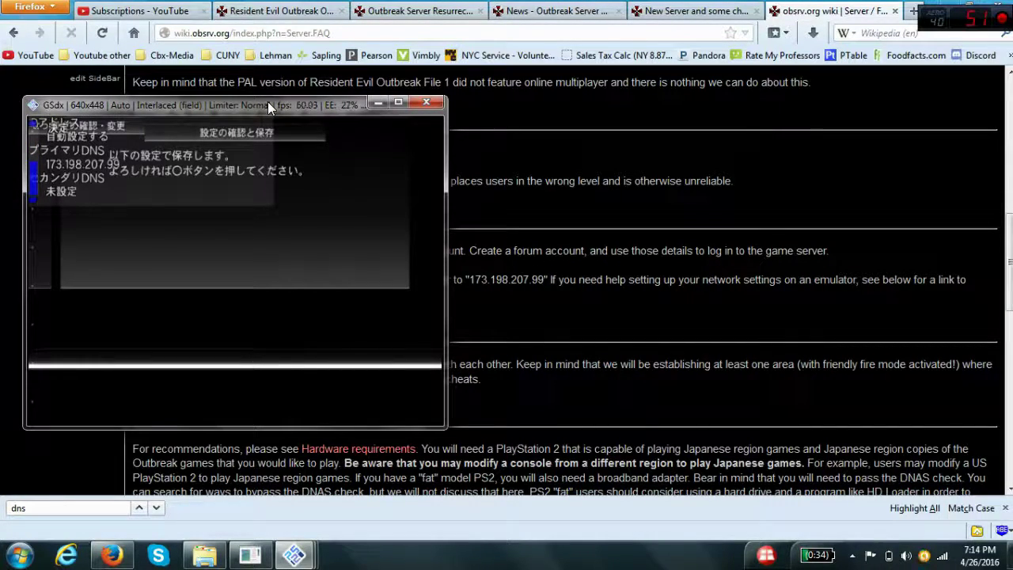
key("Return")
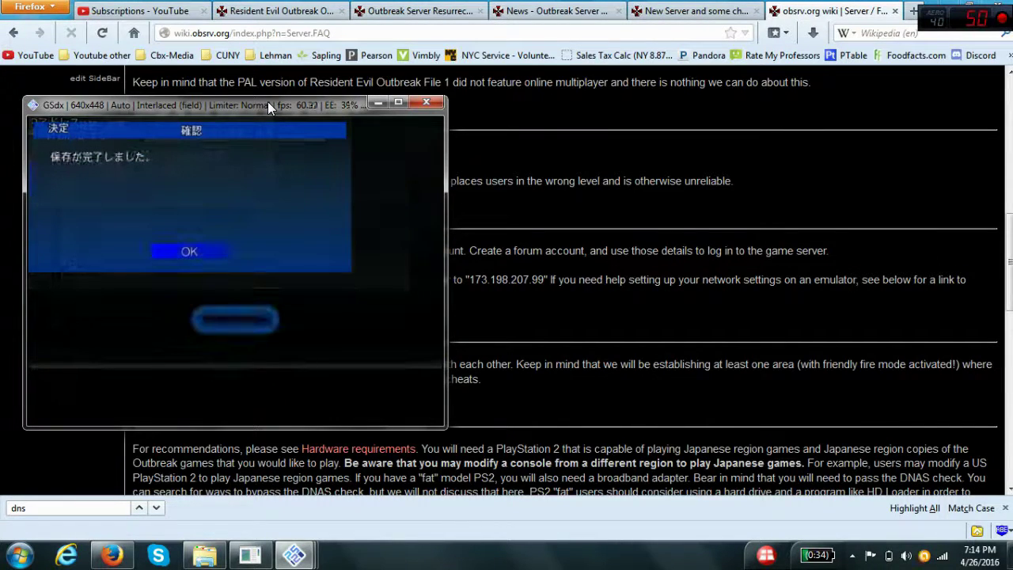
key("Return")
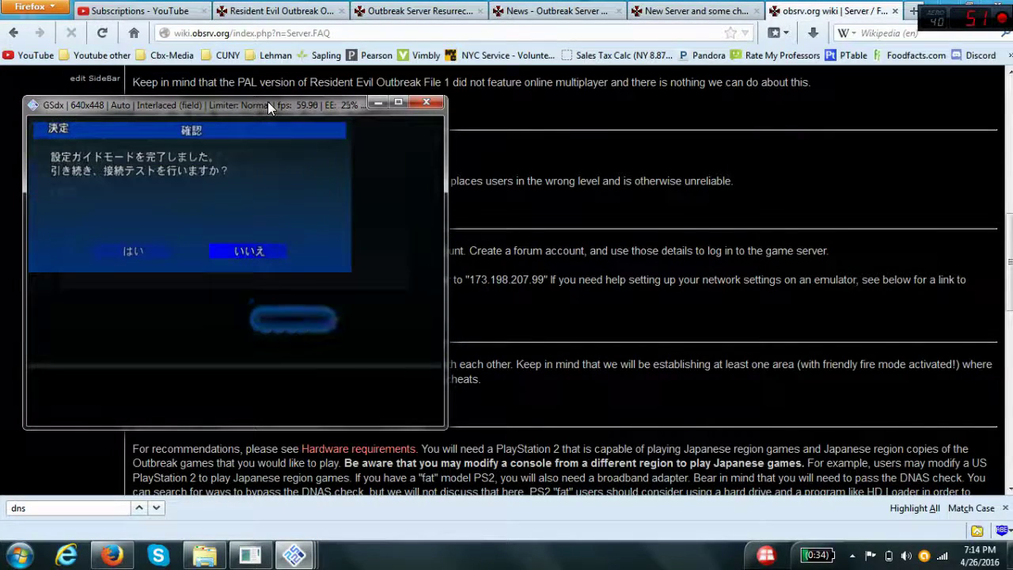
Choose はい for the connection test, start it, and interrupt it with 中断.
key("Left")
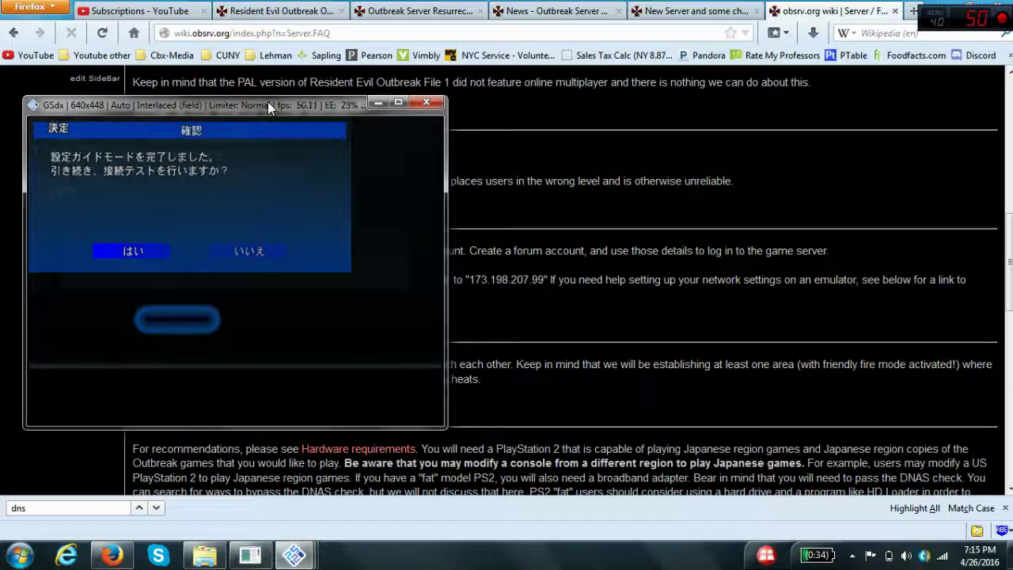
key("Return")
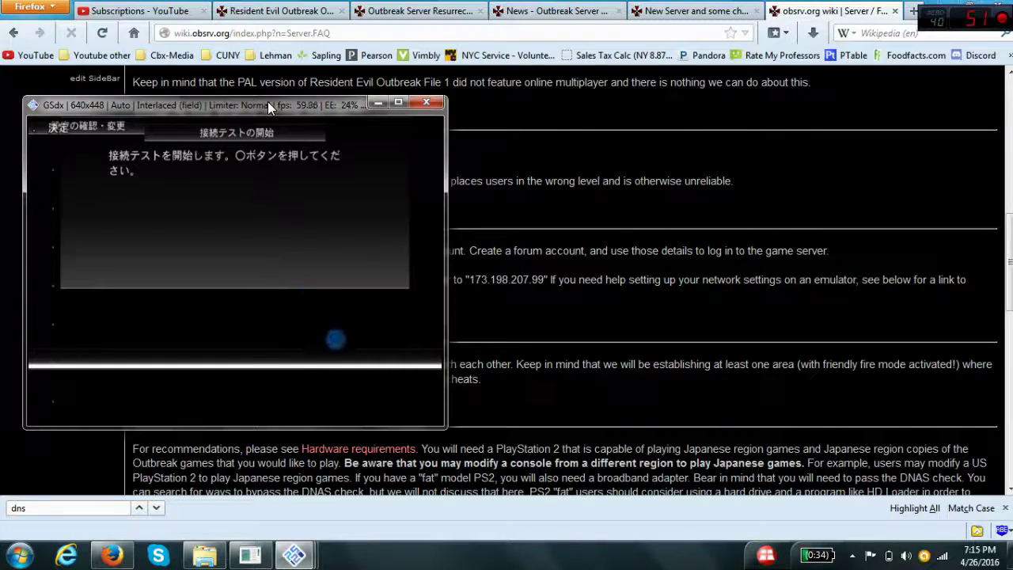
key("Return")
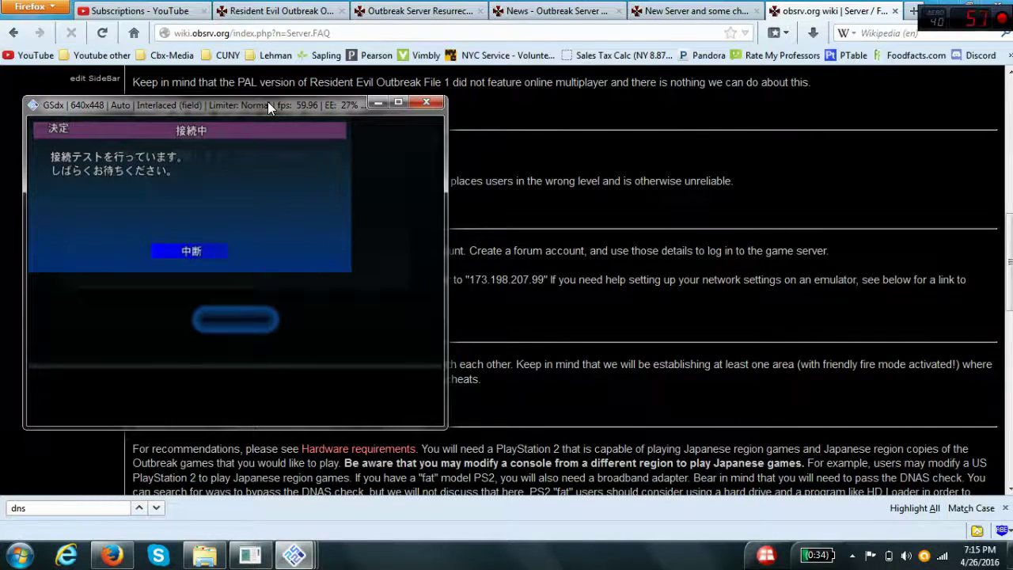
key("Return")
key("Return")
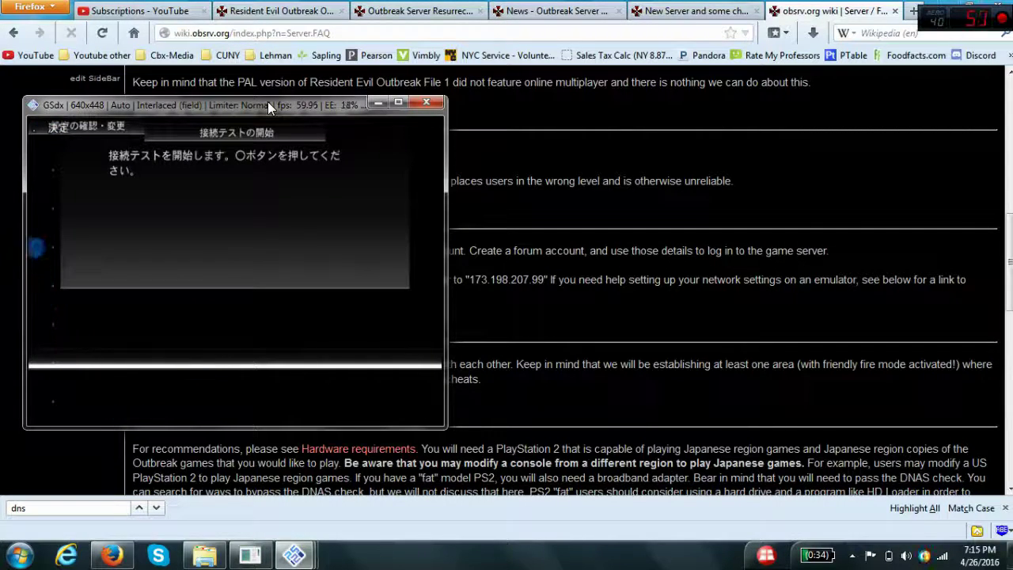
Leave the connection test, confirming with はい, and return to the network configuration menu.
key("BackSpace")
key("Return")
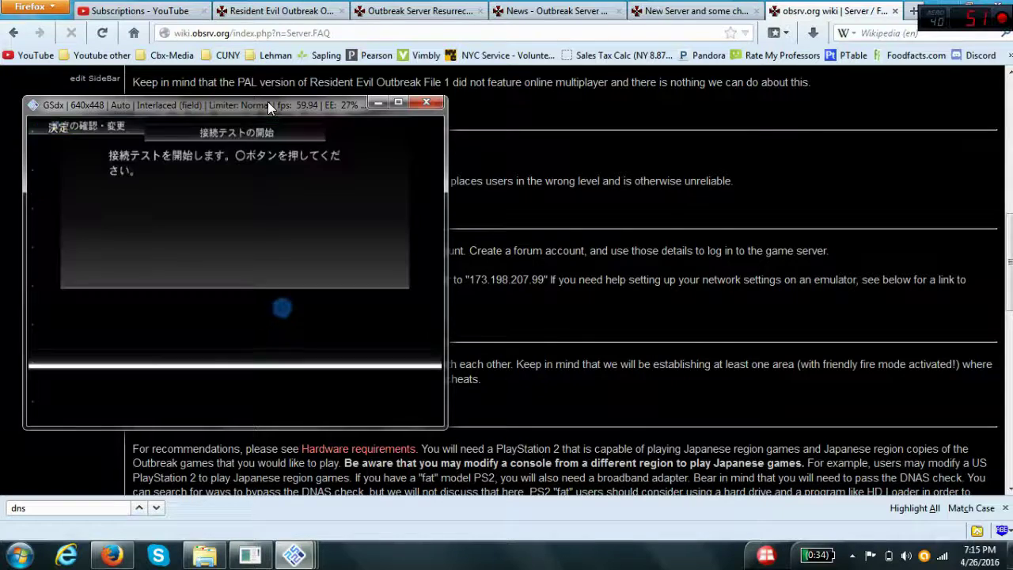
key("BackSpace")
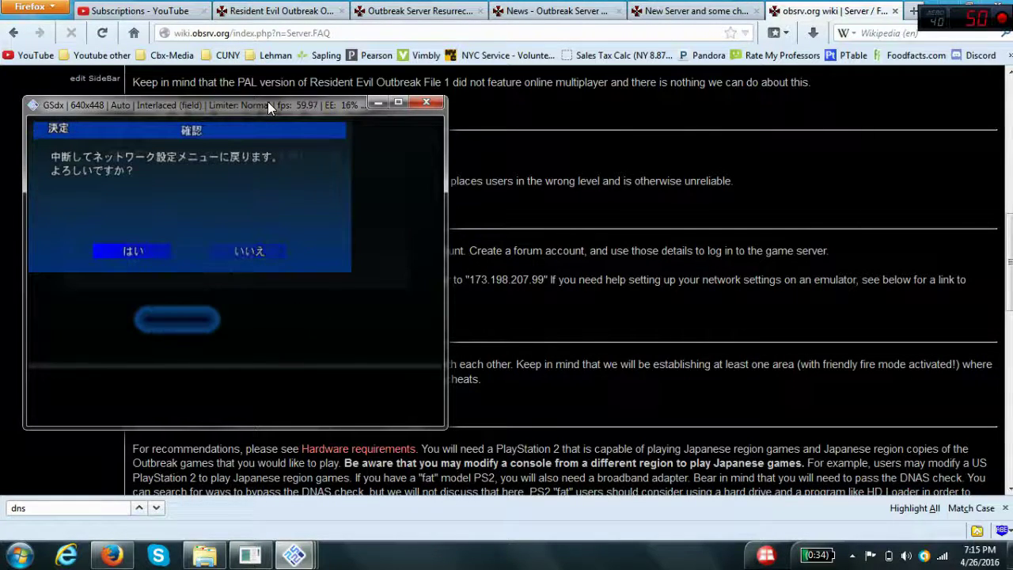
key("Return")
key("BackSpace")
key("Left")
key("Return")
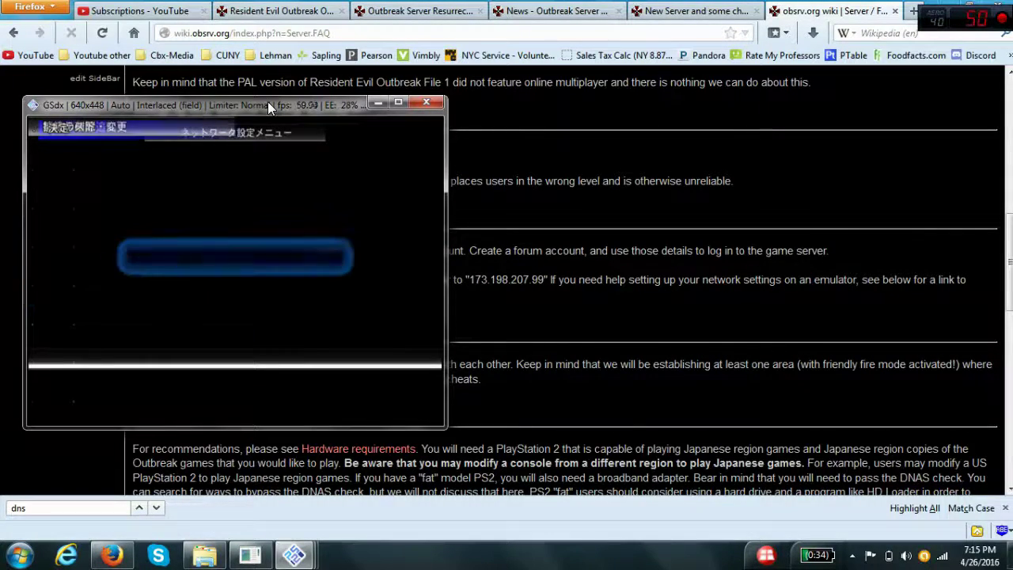
key("Up")
key("Down")
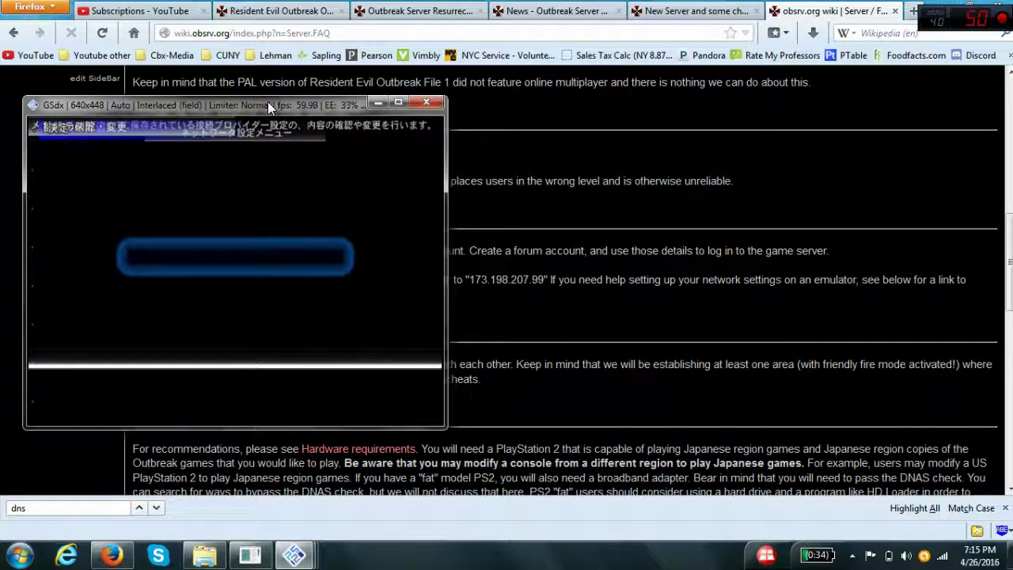